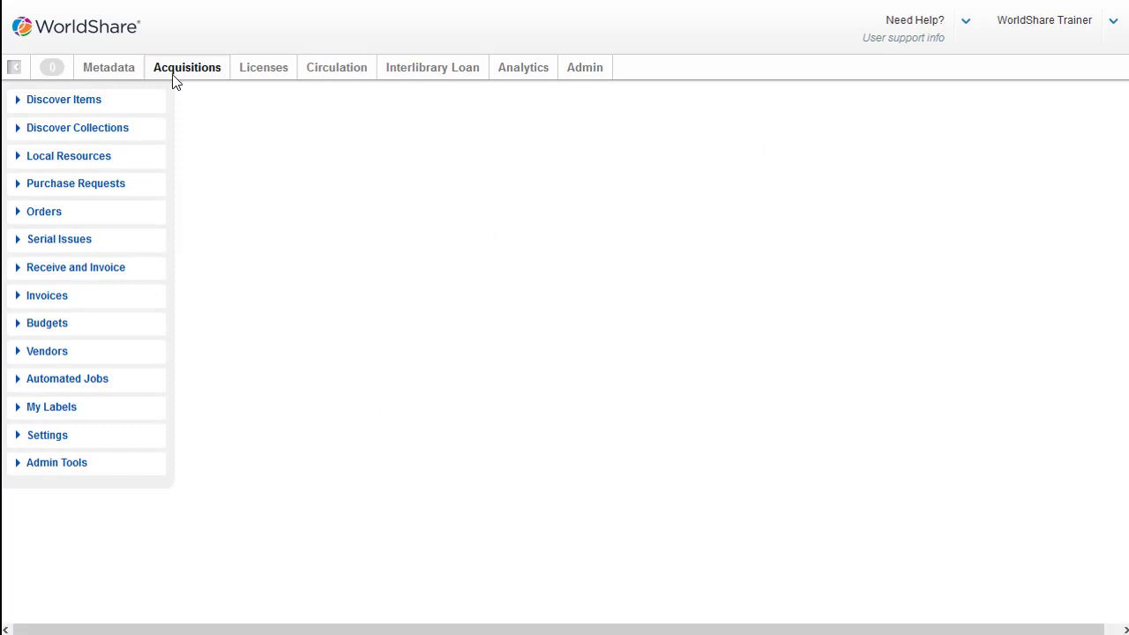
Search All WorldCat bibliographic records by ISSN for 0029-6465 and limit the results to English as the language of cataloging
click(67, 102)
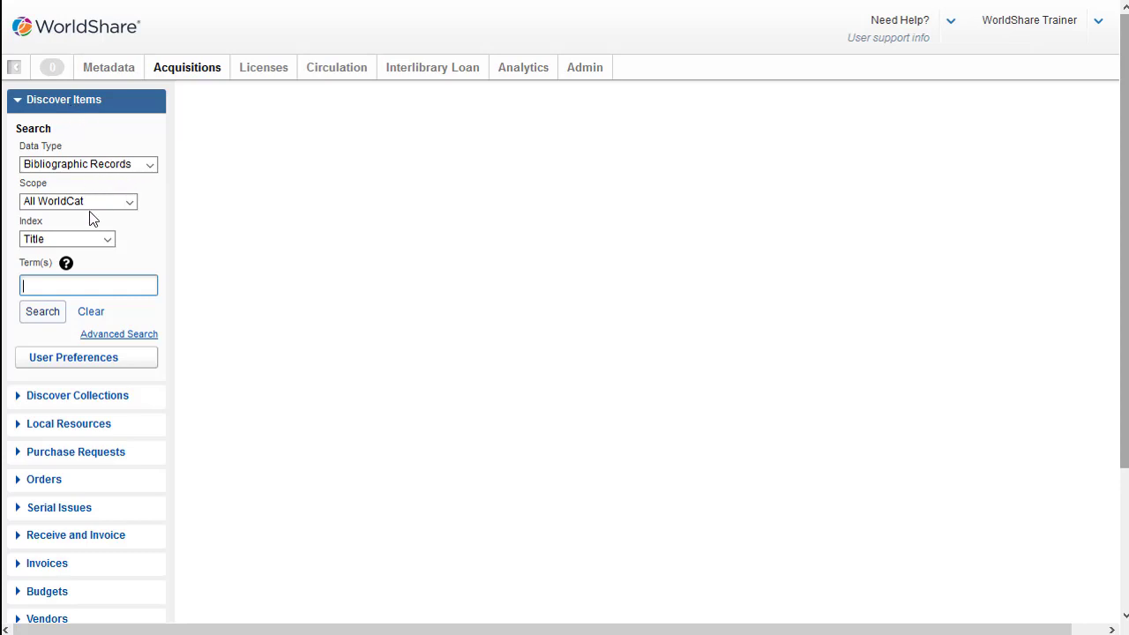
click(108, 243)
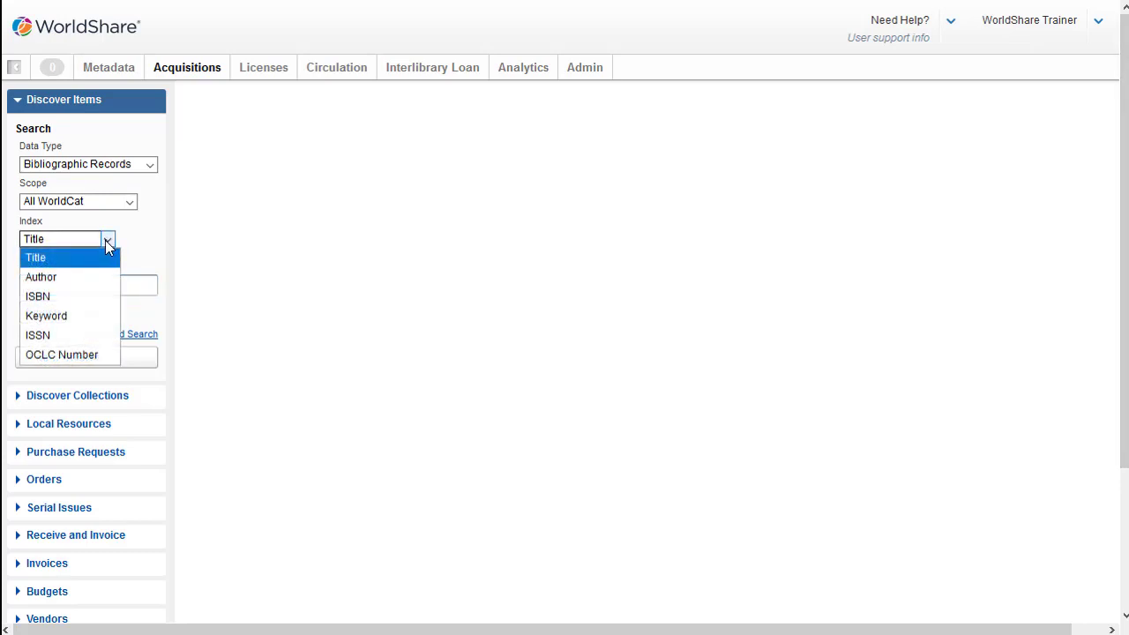
click(49, 338)
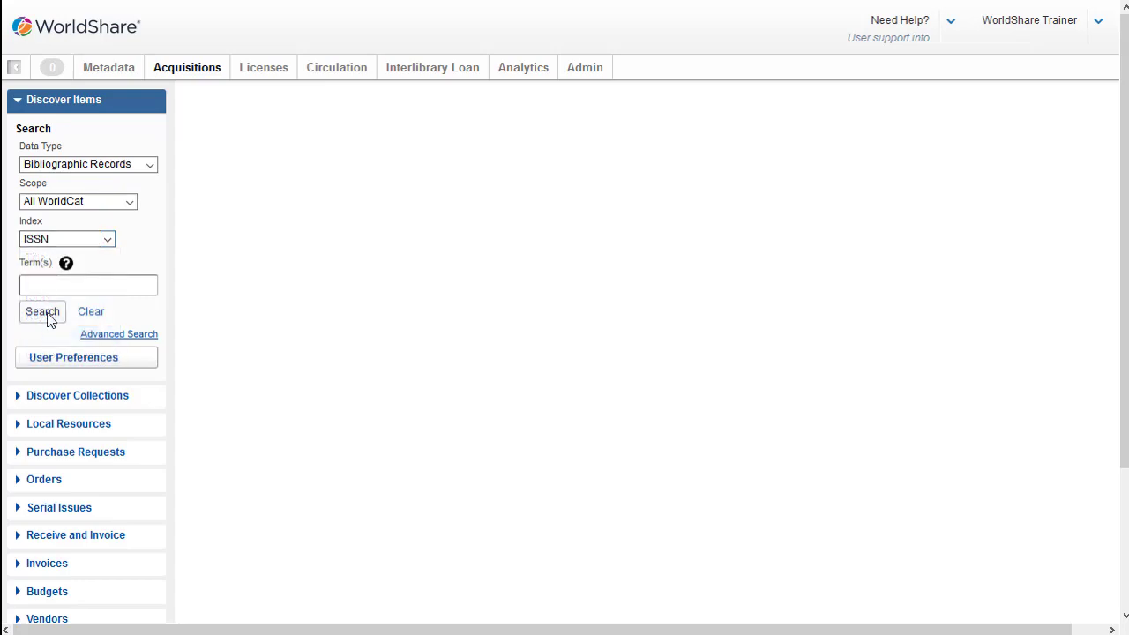
click(47, 286)
text(0029-6465)
click(44, 312)
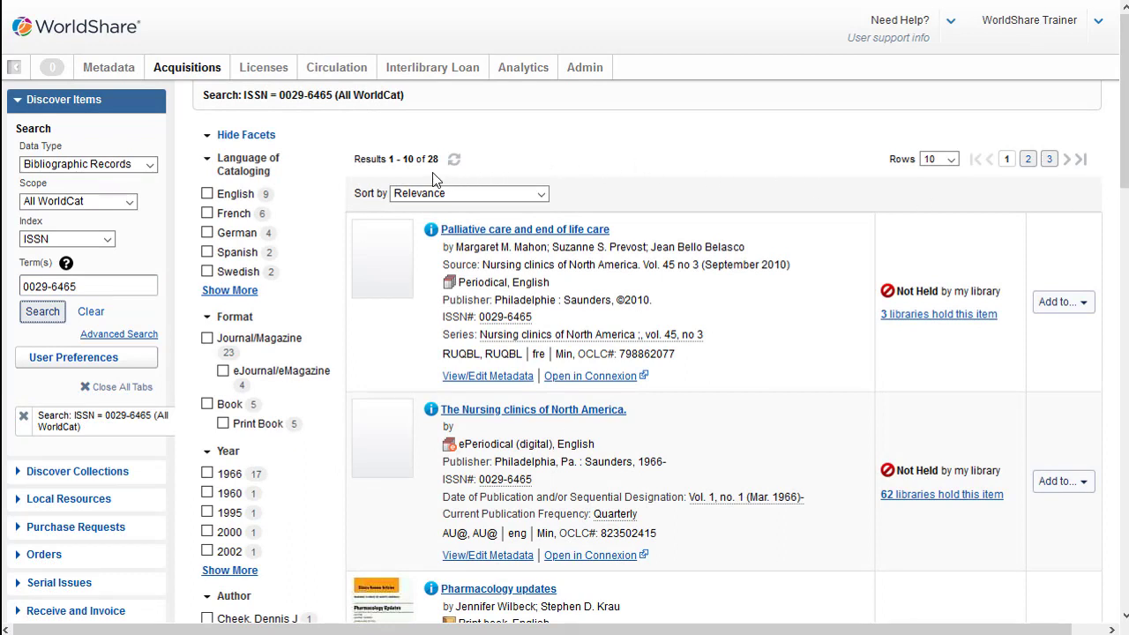
click(208, 195)
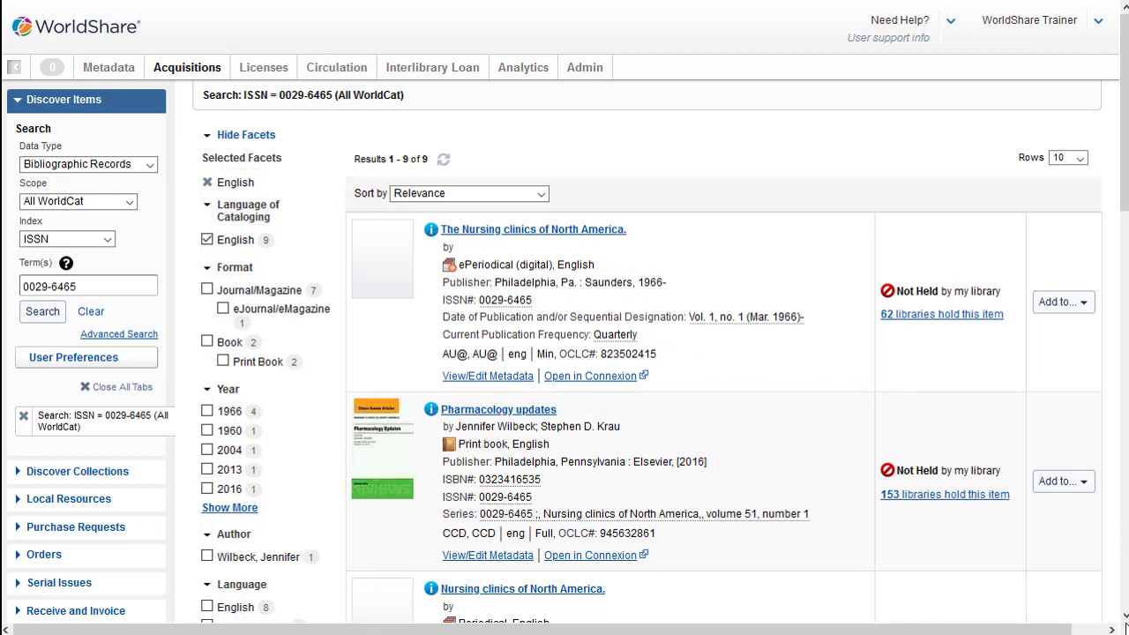
Start ordering the Nursing clinics of North America periodical, OCLC 1587777, as Monographic Series with ISSN 0029-6465, period 1 year, 01/01/2019 to 12/31/2019
scroll(564, 353, down, 4)
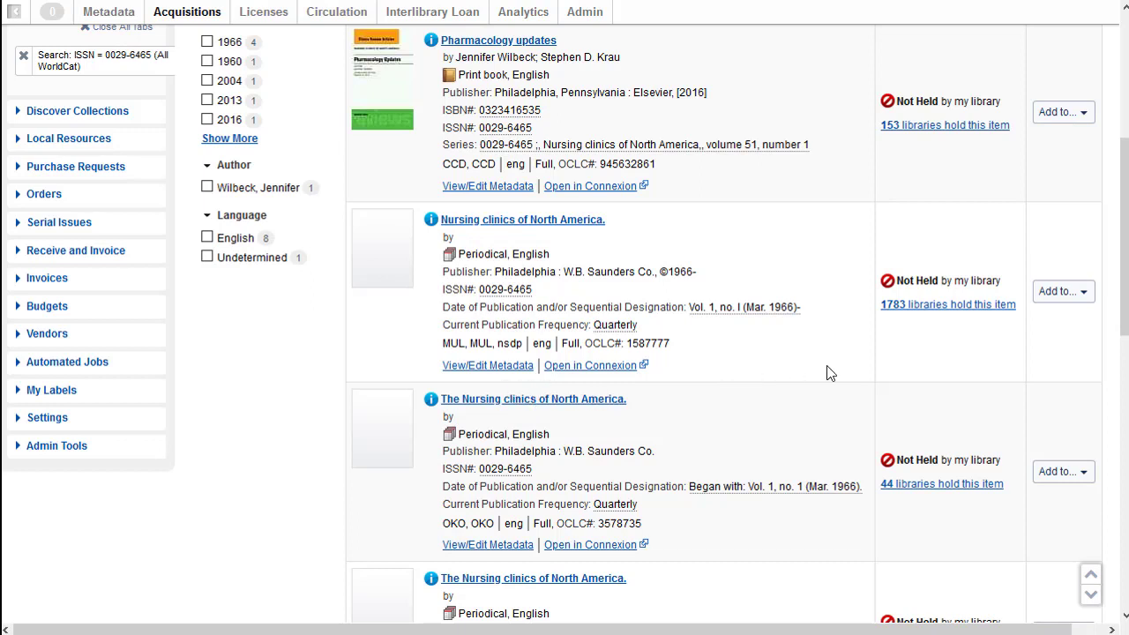
click(1085, 292)
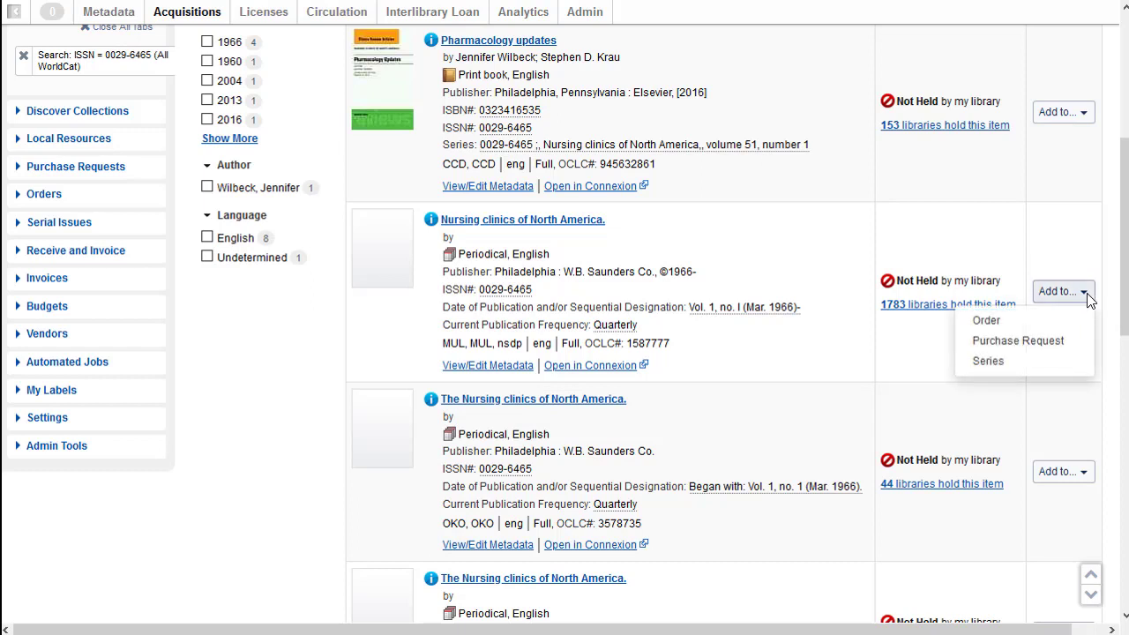
click(999, 321)
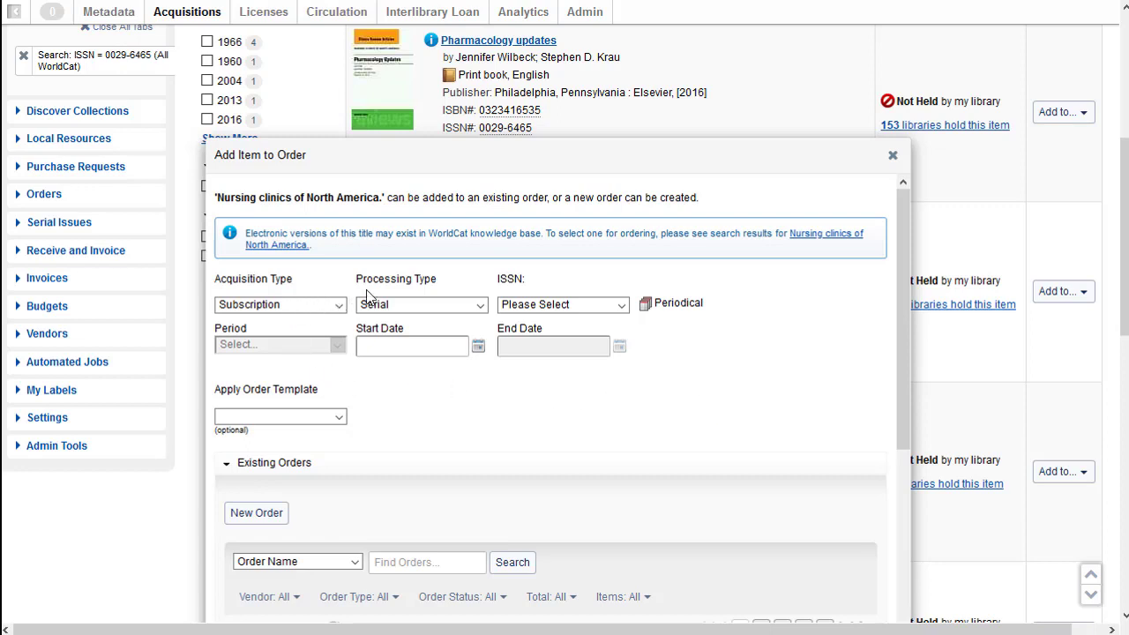
click(480, 309)
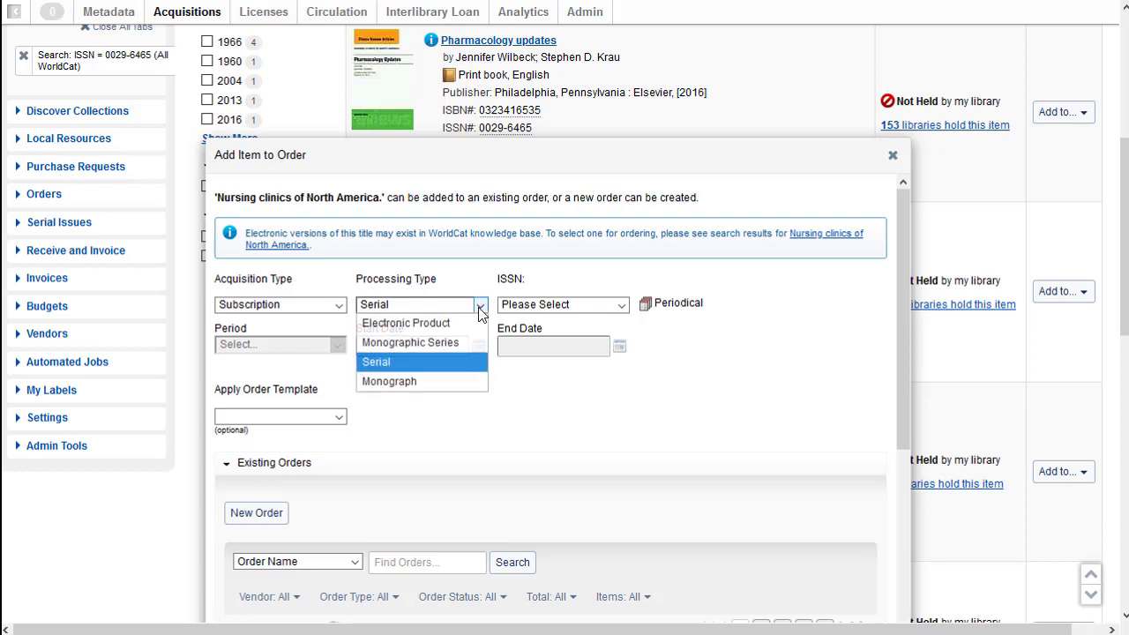
click(425, 349)
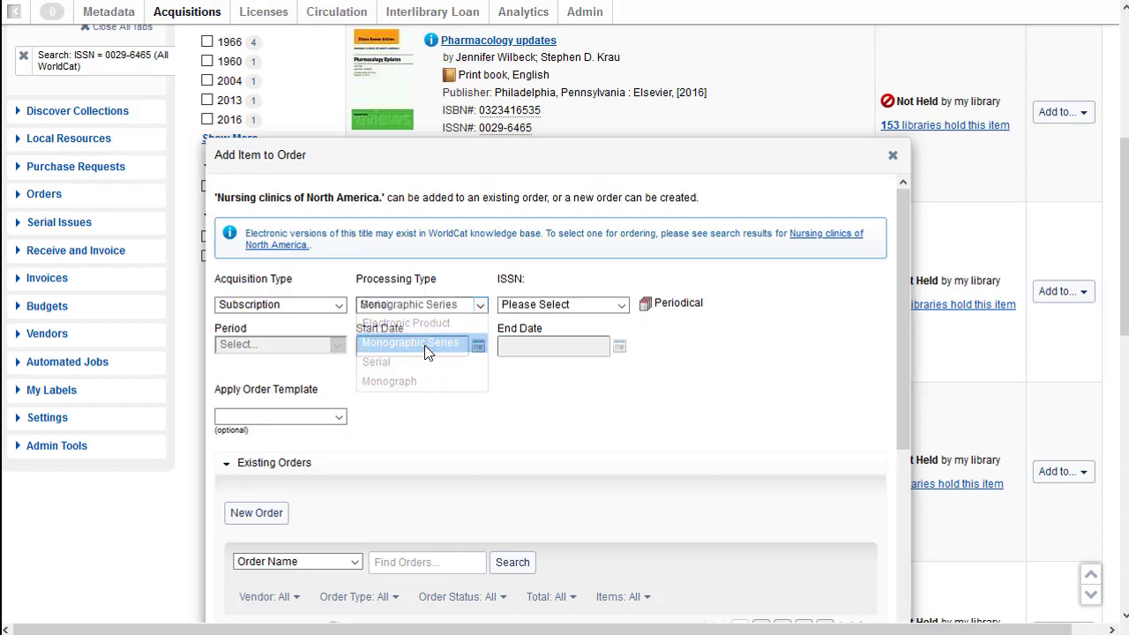
click(621, 306)
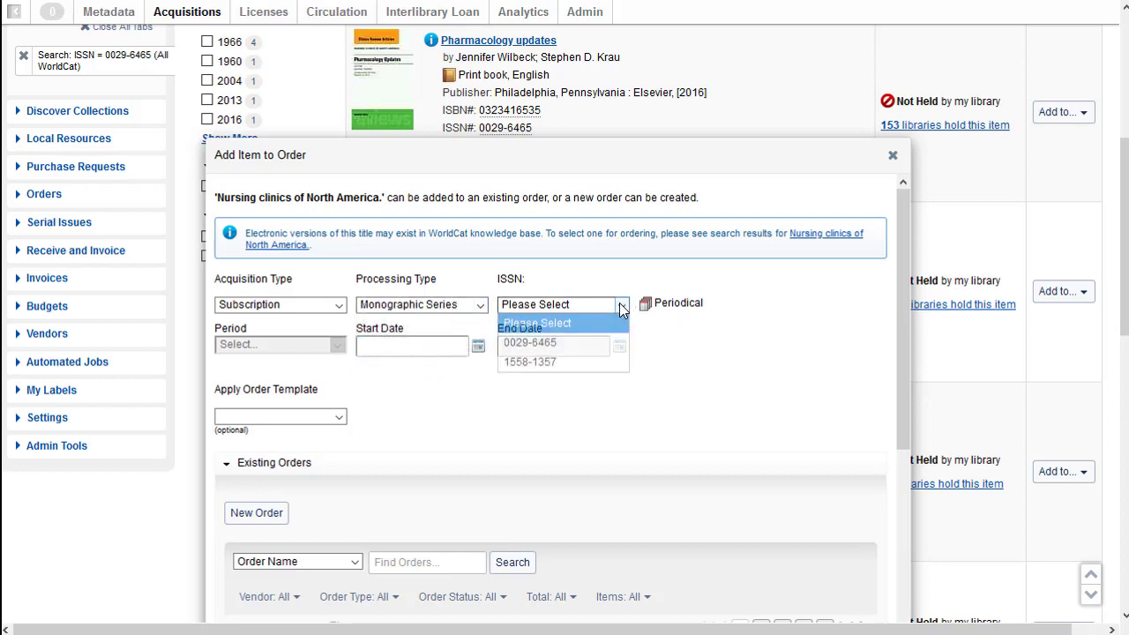
click(532, 352)
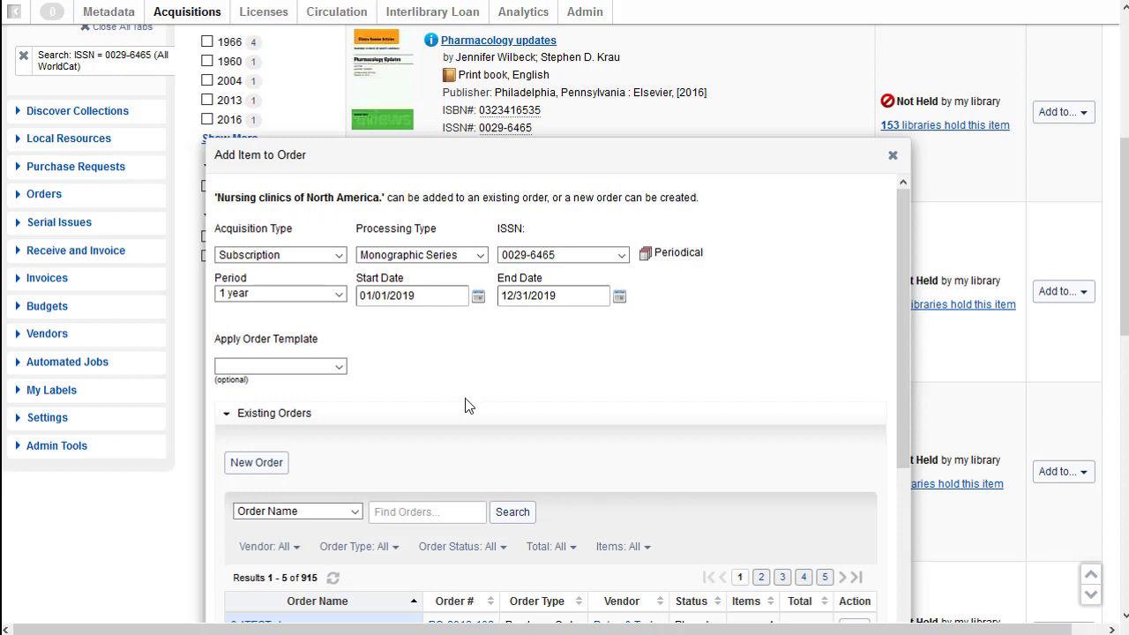
Create a new order named Nursing Clinic NA as a Purchase Order with vendor Robinson's Books and More
click(274, 466)
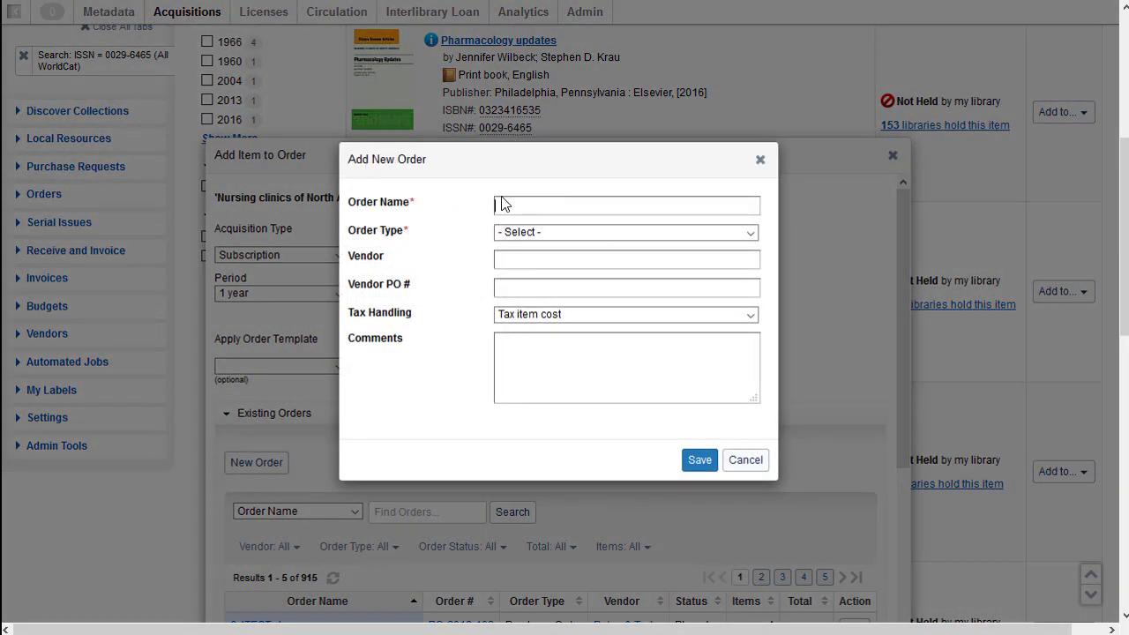
text(Nursing Clinic NA)
click(558, 235)
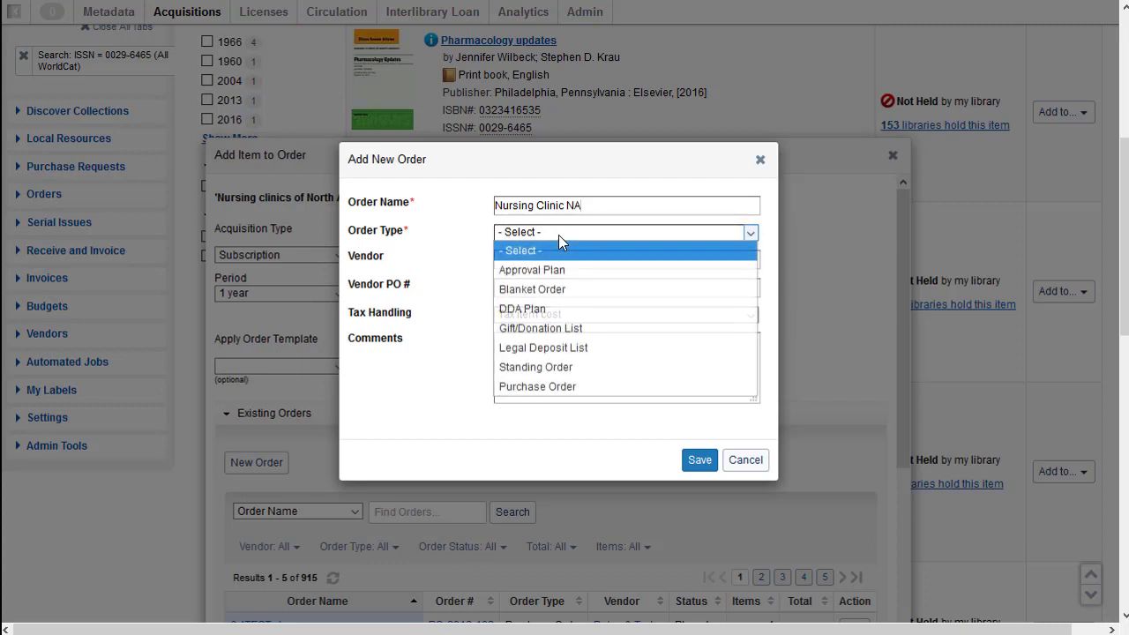
click(565, 386)
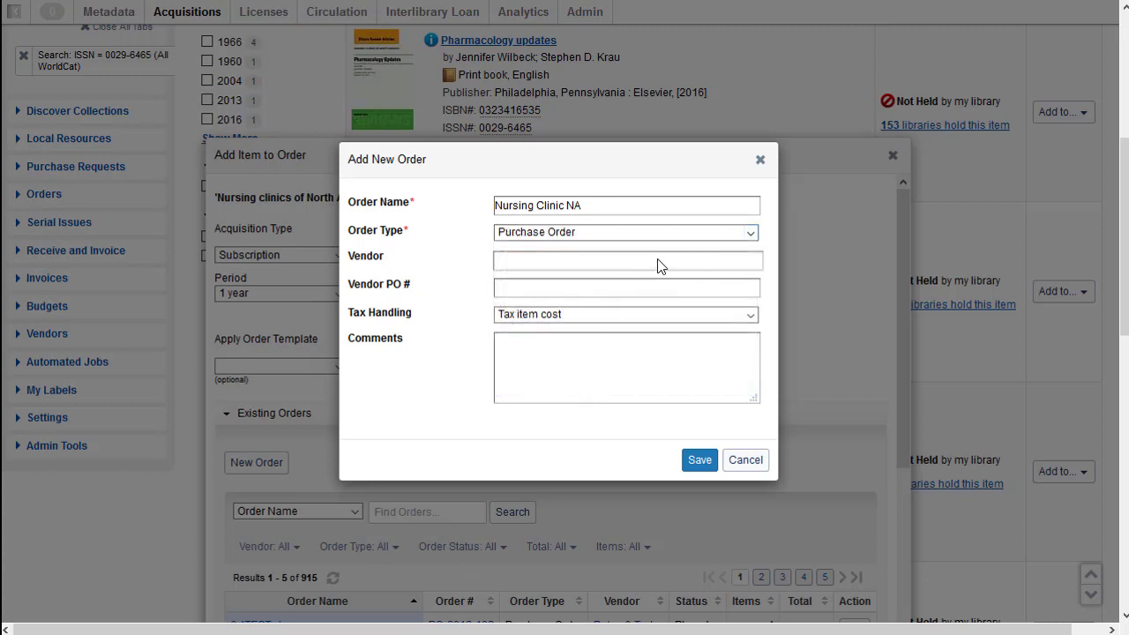
text(Ro)
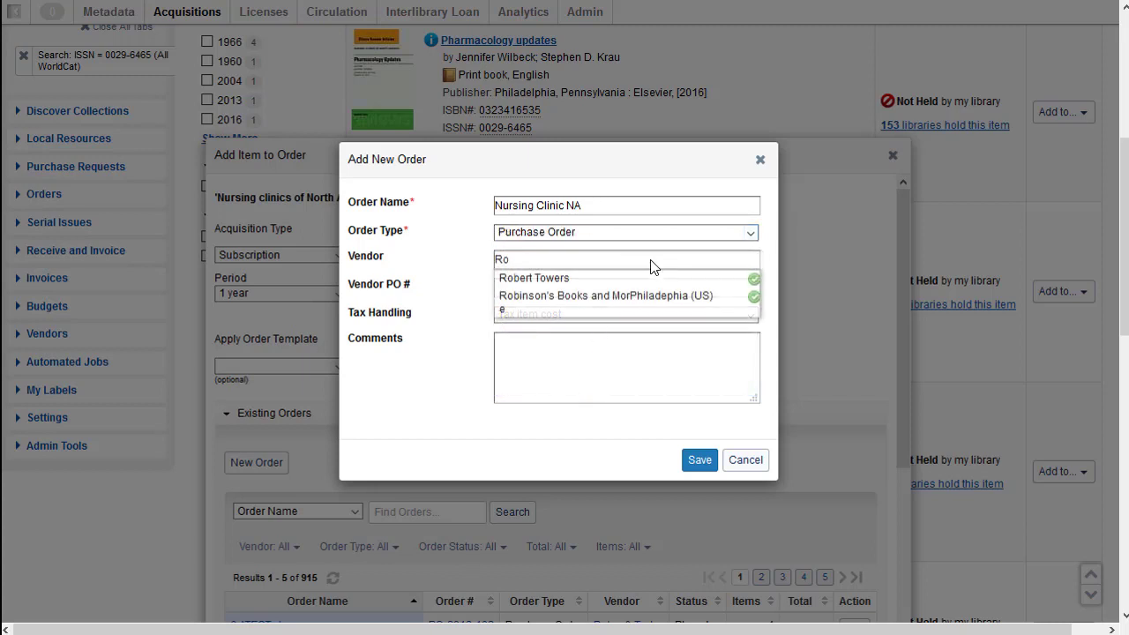
click(548, 301)
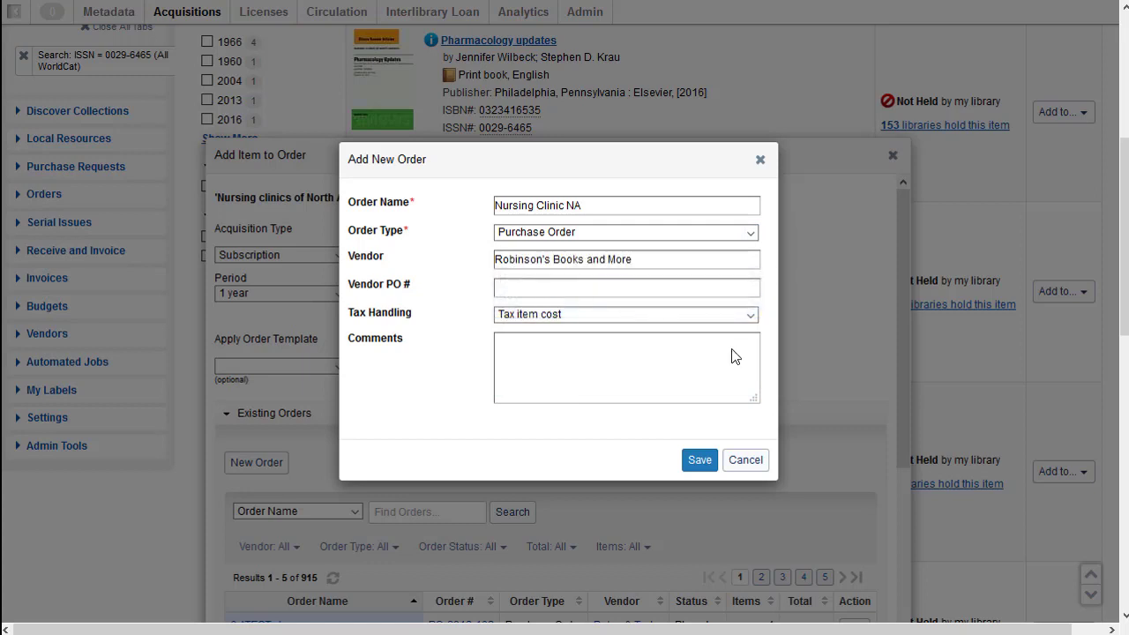
click(693, 461)
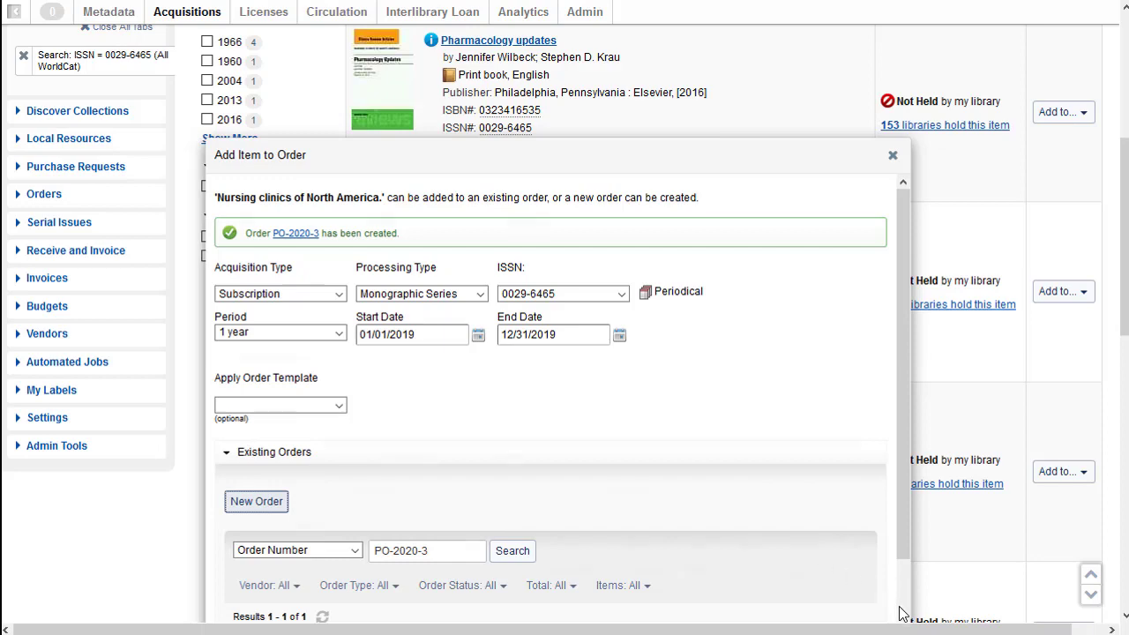
Add the periodical to the new Nursing Clinic NA order and open that order
scroll(902, 613, down, 2)
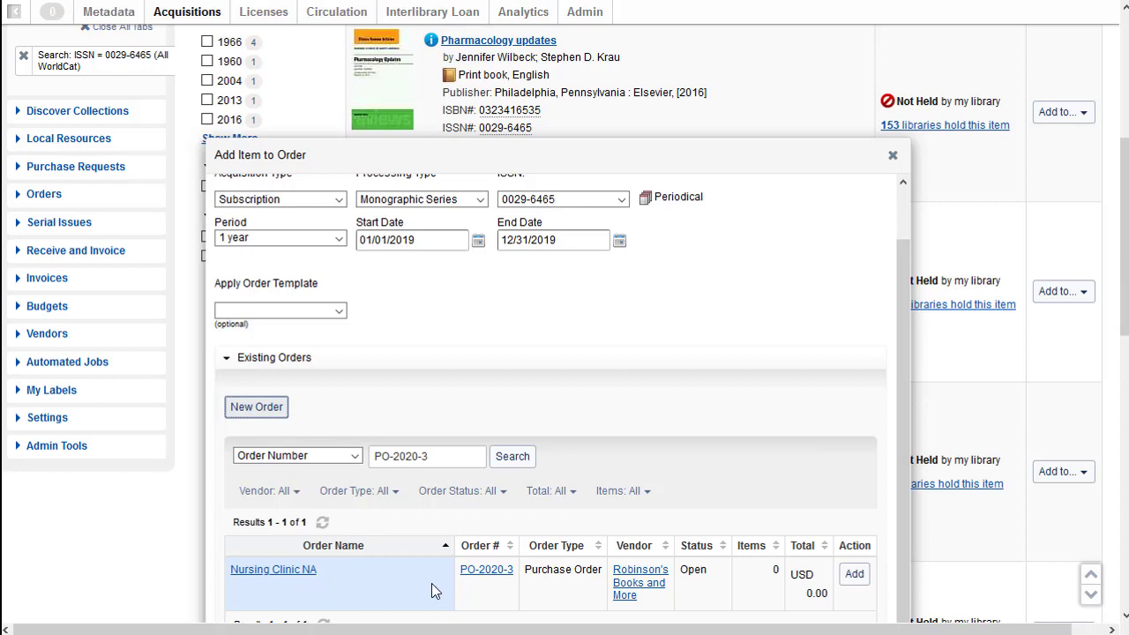
click(853, 578)
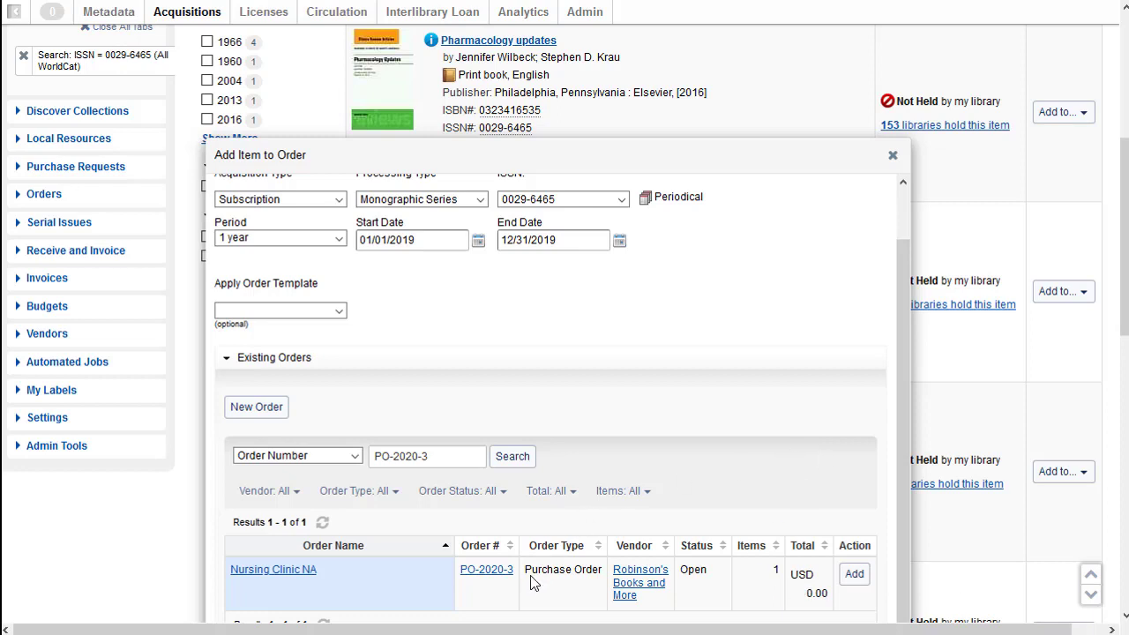
click(305, 572)
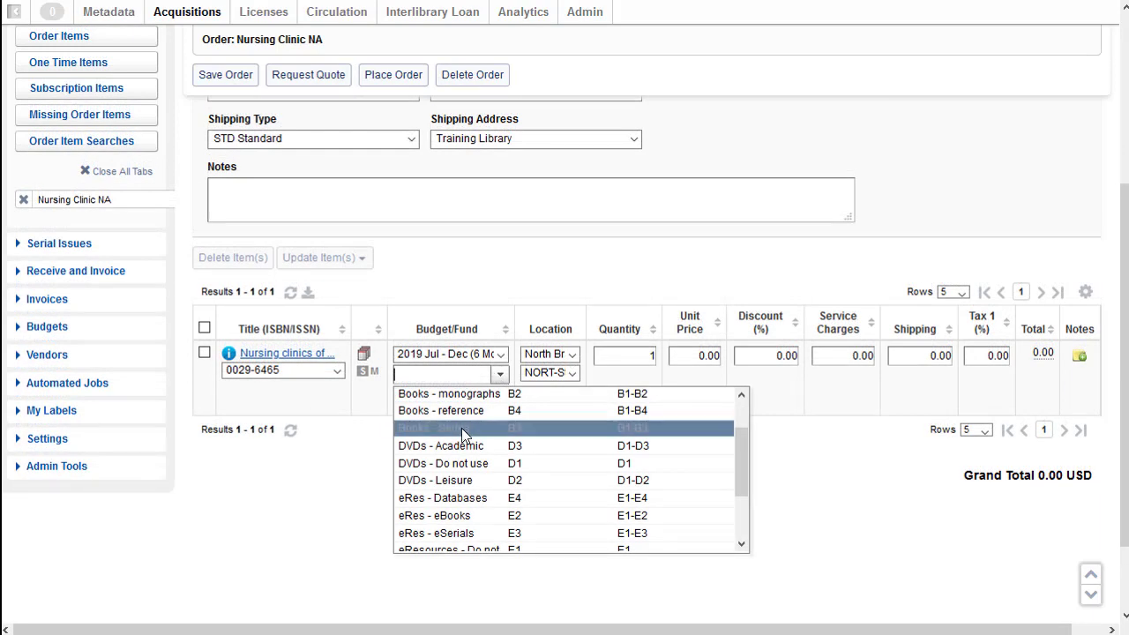
Assign the Books - Series fund to the order item and set its unit price to 1,000.00
click(463, 429)
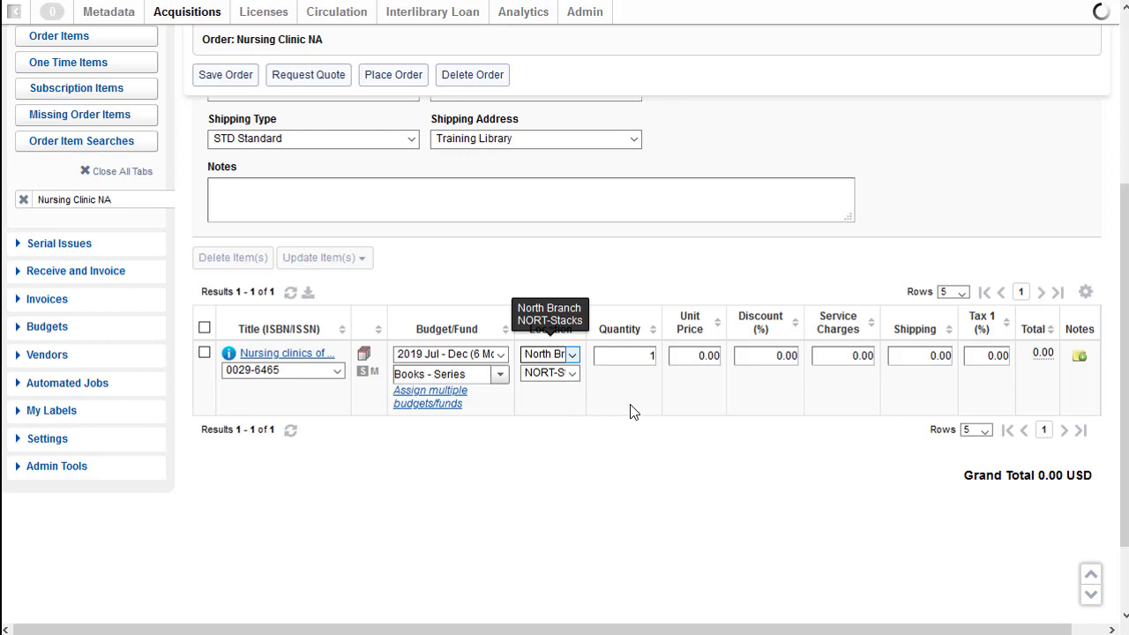
click(685, 356)
text(100)
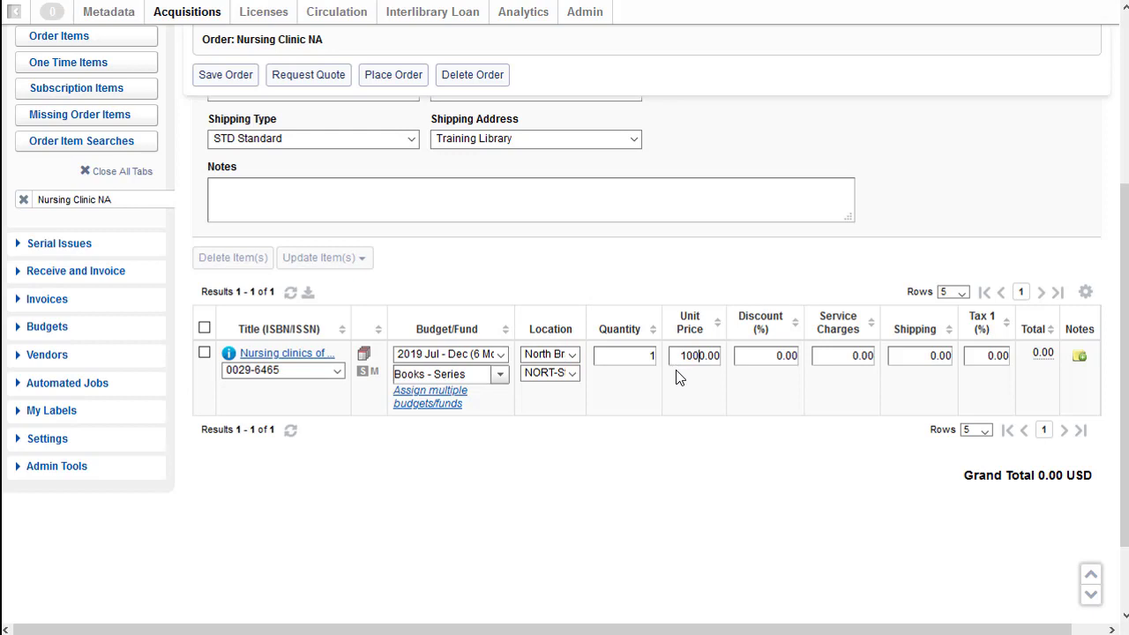
click(705, 390)
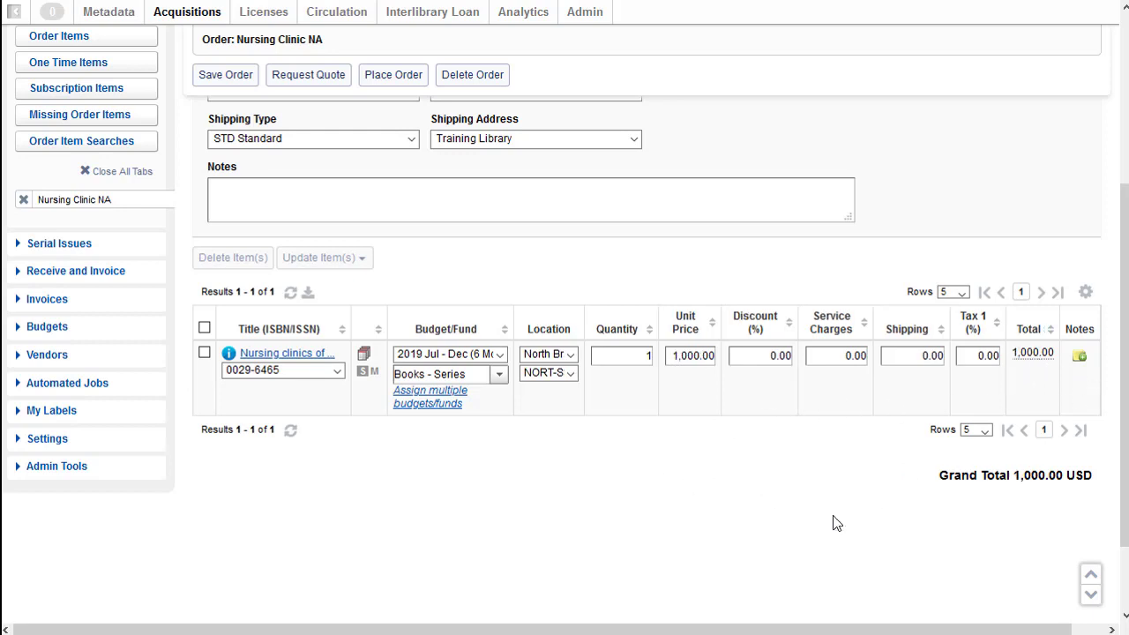
Place the Nursing Clinic NA order without notifying the vendor
click(402, 81)
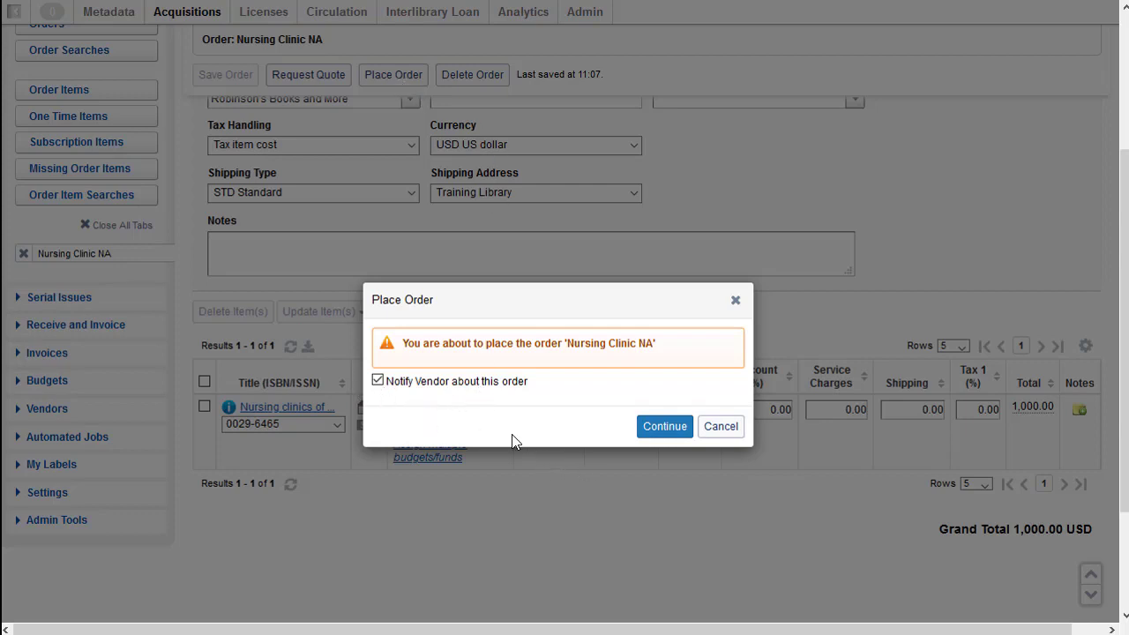
click(378, 381)
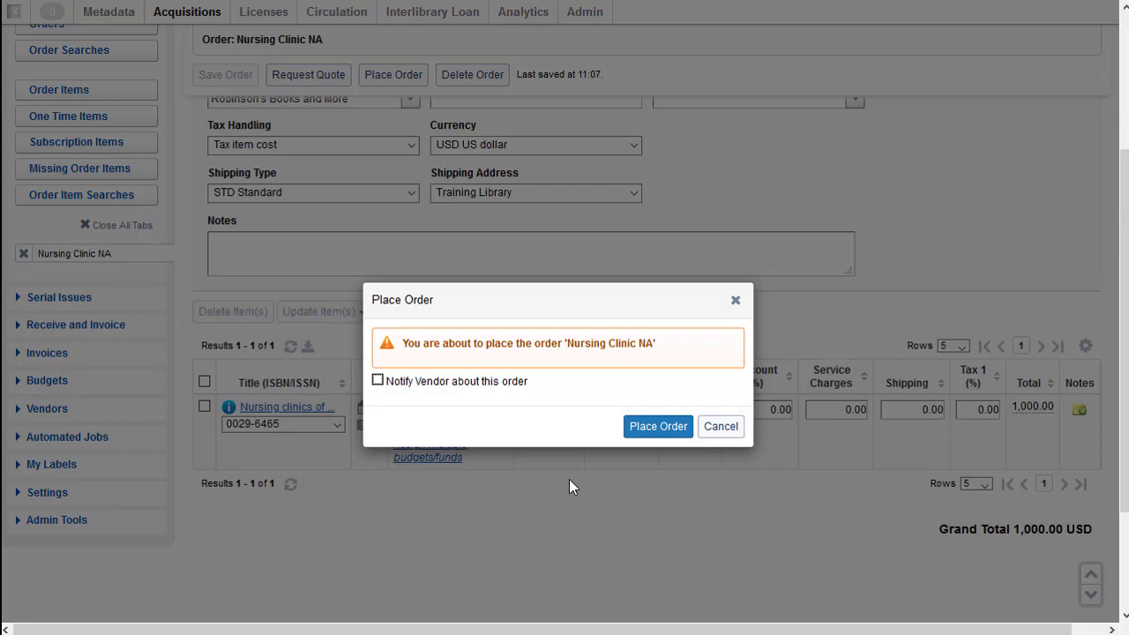
click(664, 426)
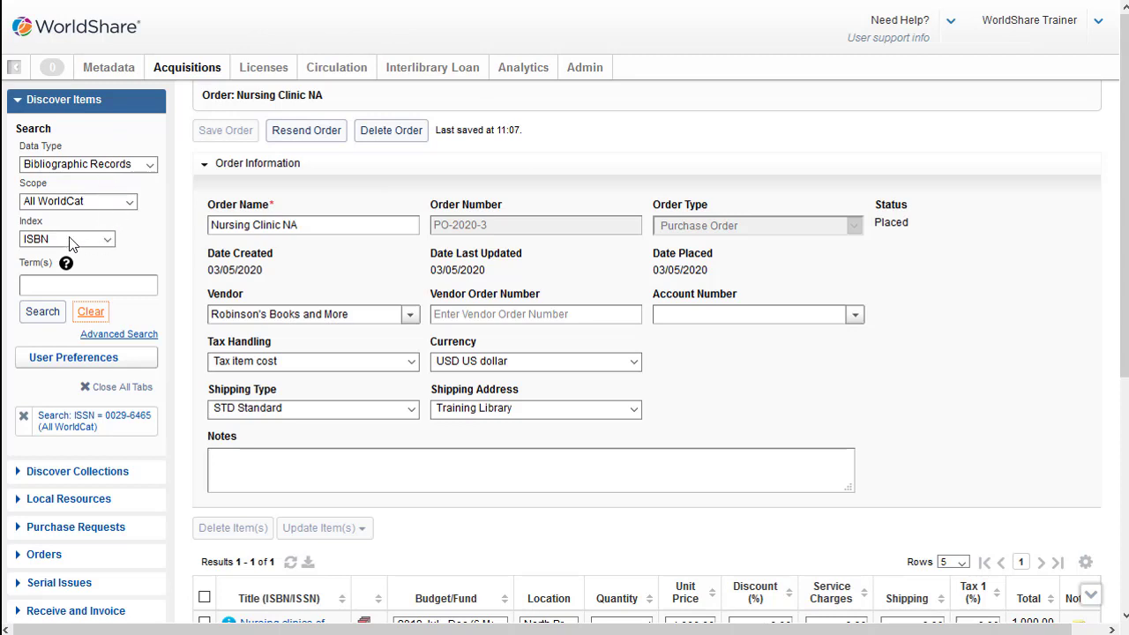
click(85, 287)
key(ctrl+v)
click(44, 318)
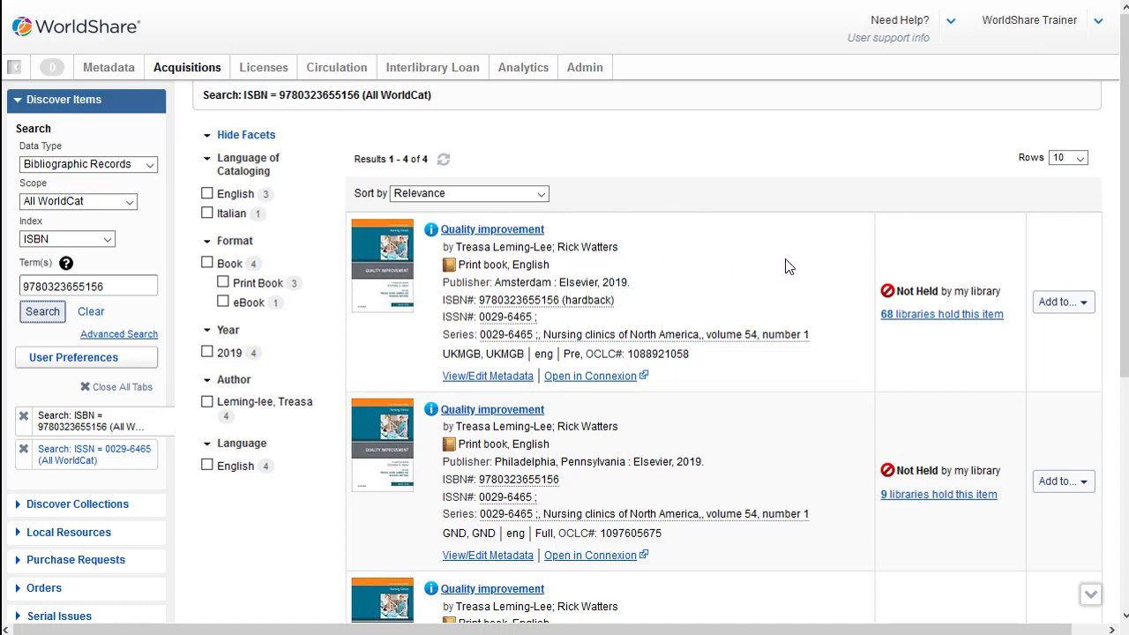
click(1084, 303)
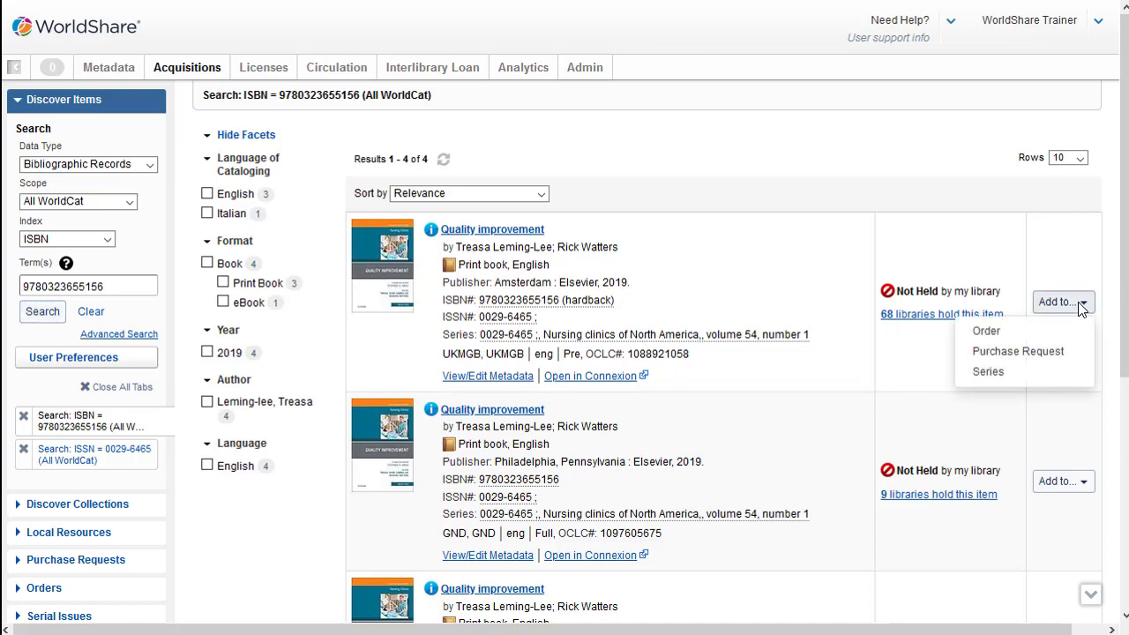
click(989, 371)
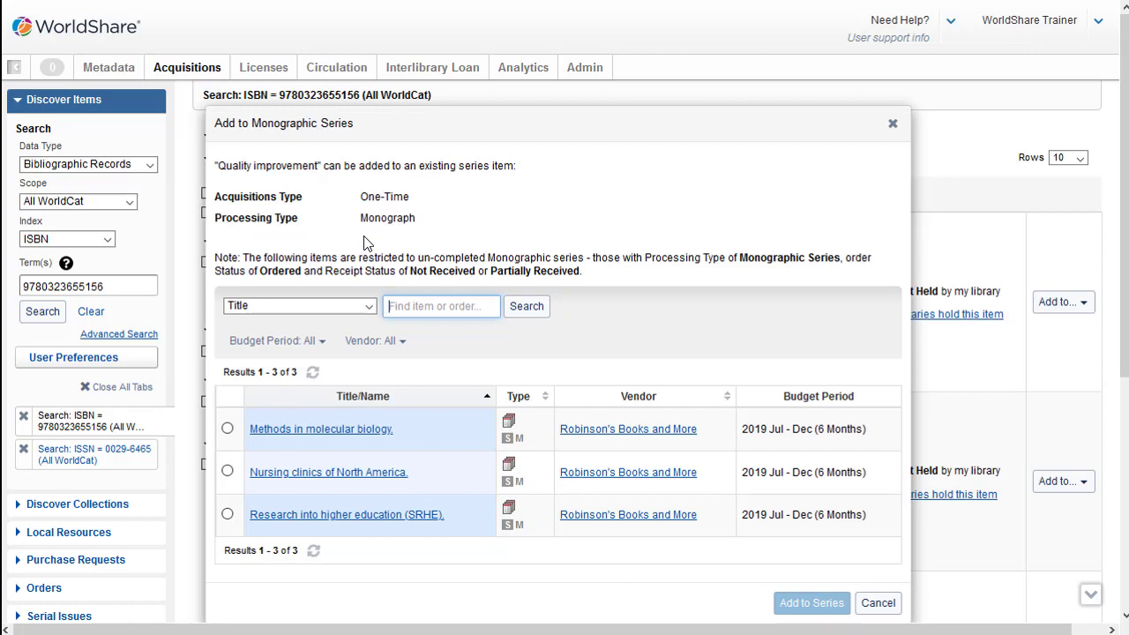
click(228, 474)
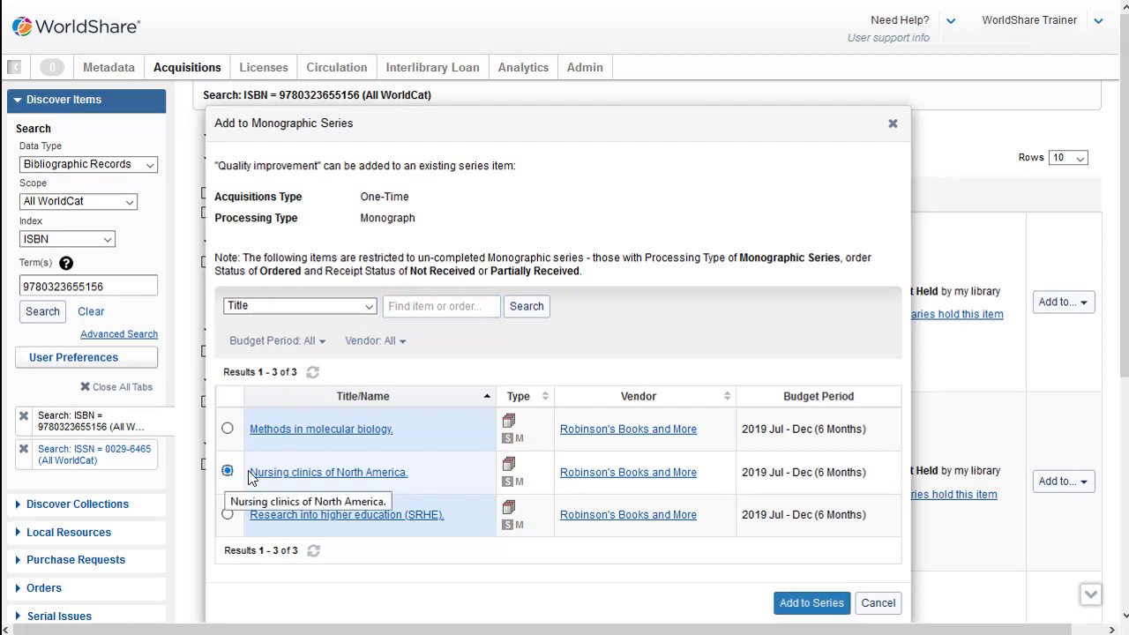
click(812, 603)
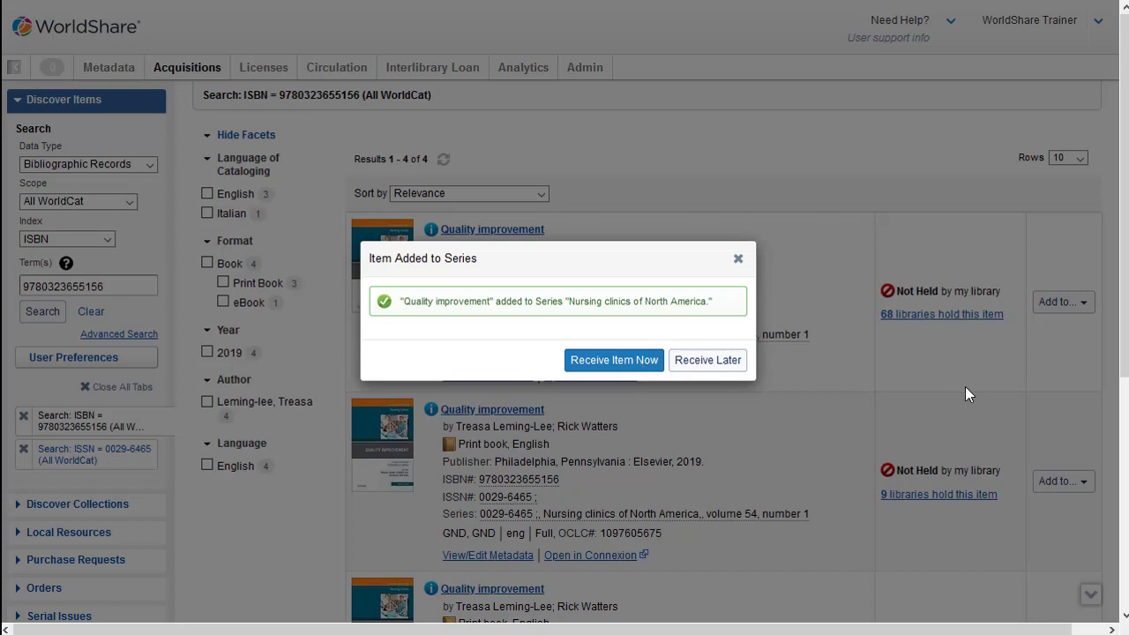
Choose to receive the Quality improvement item now and change the receiving action to Receive & Invoice
click(646, 363)
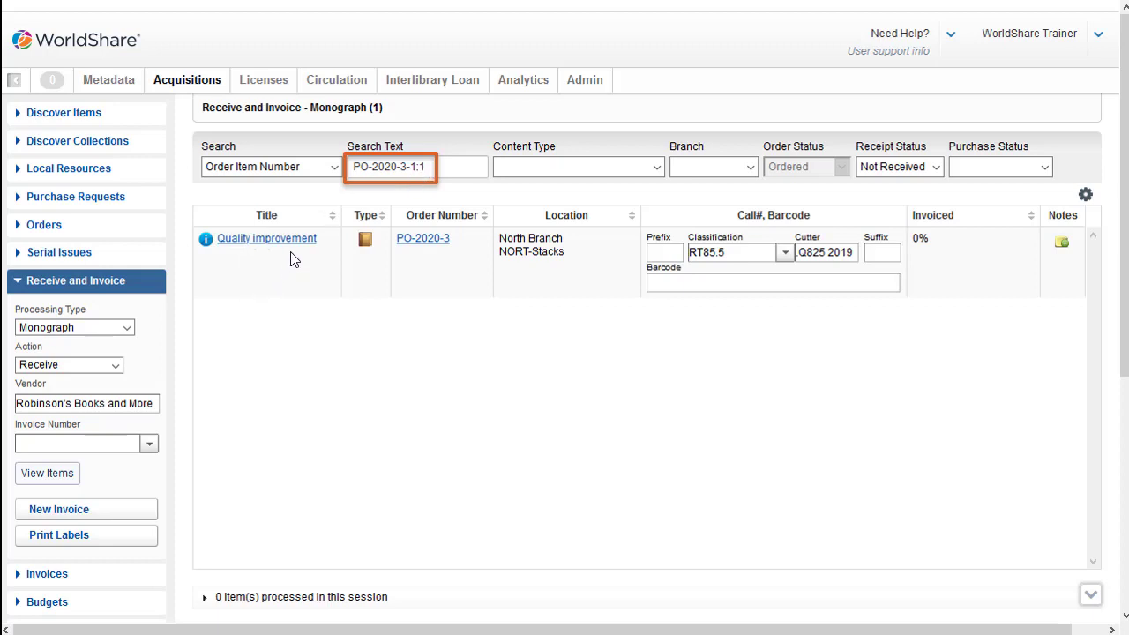
click(117, 367)
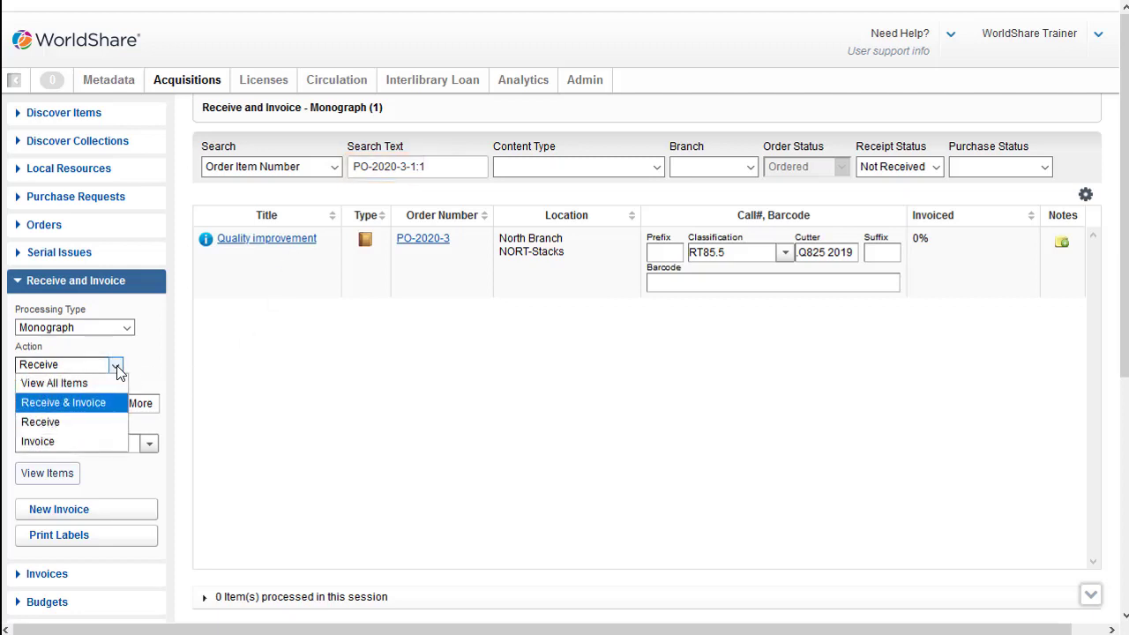
click(54, 403)
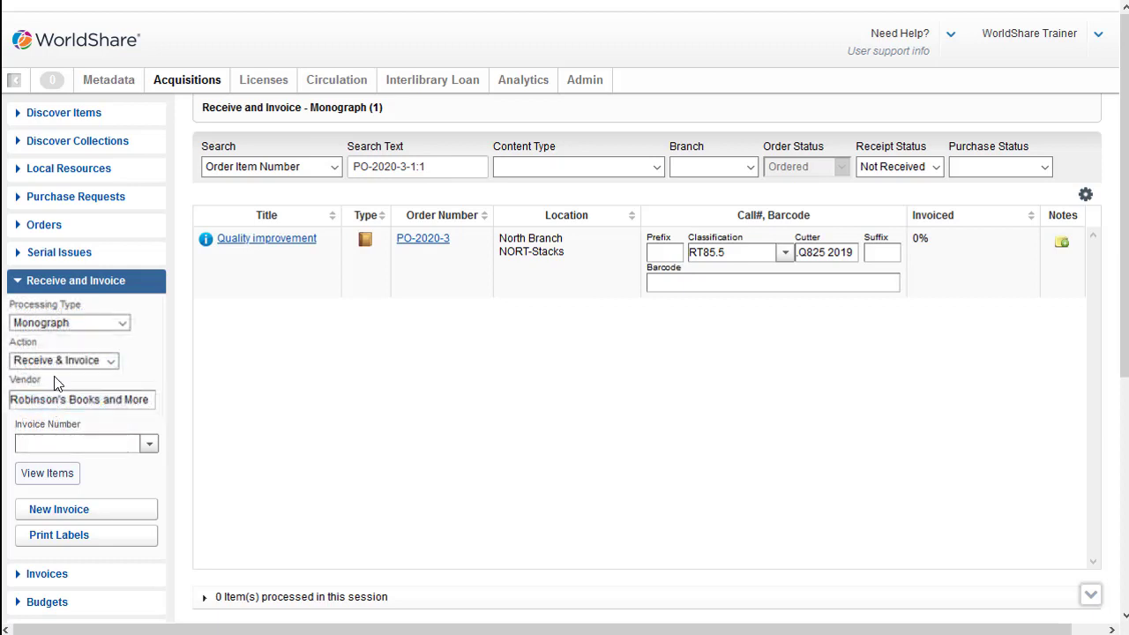
Create a new invoice numbered 030520mar for the vendor Robinson's Books and More
click(85, 511)
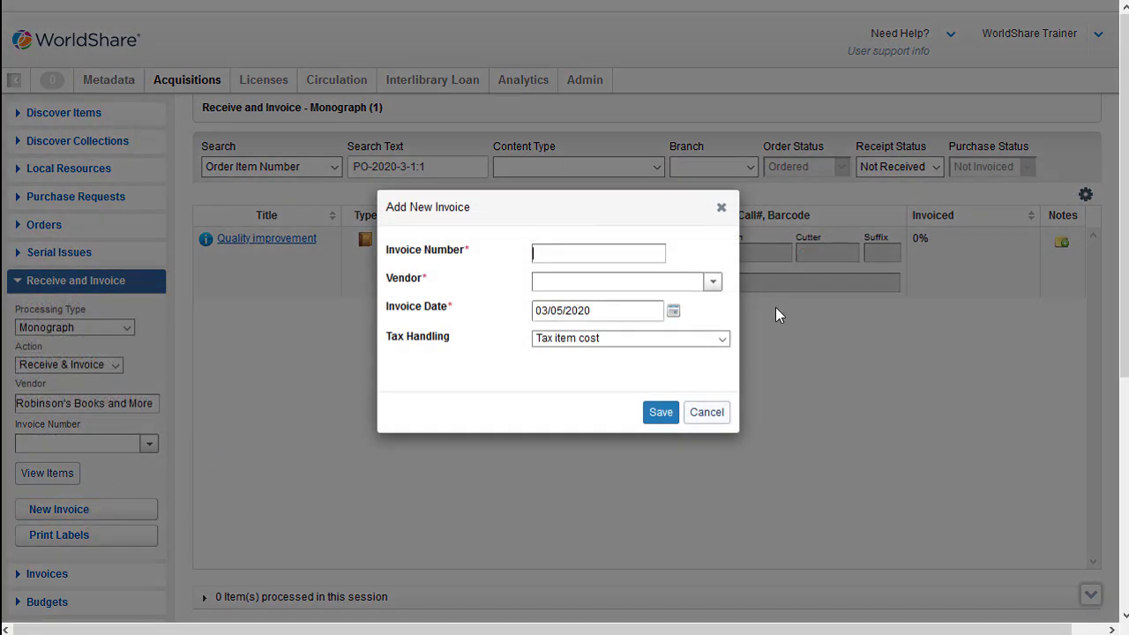
text(030520mar)
click(575, 283)
text(Ro)
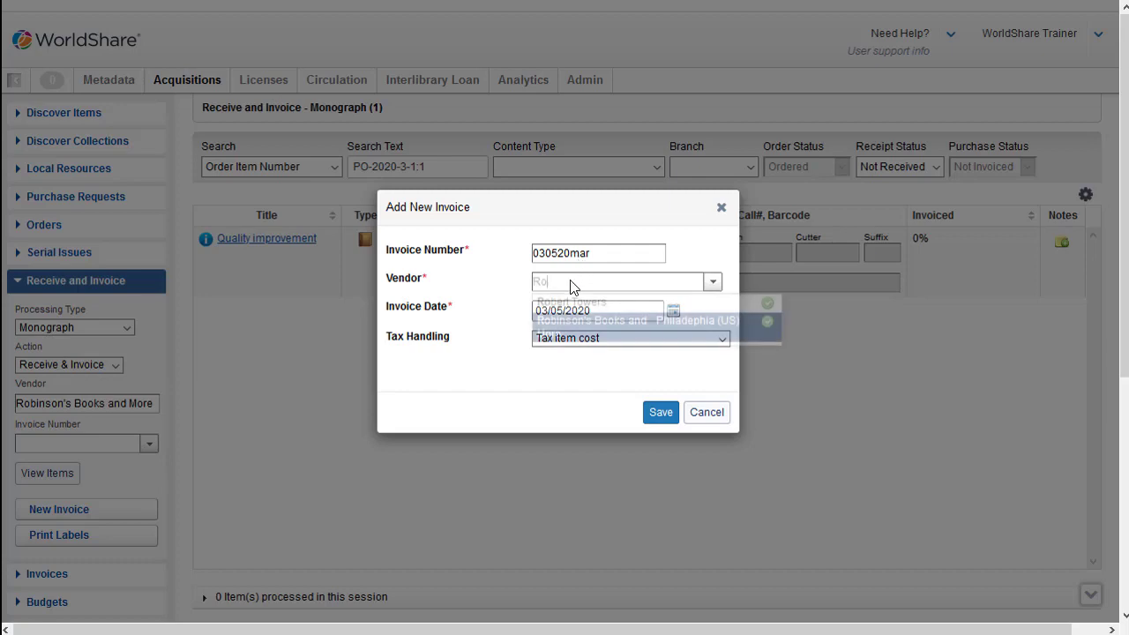
click(572, 335)
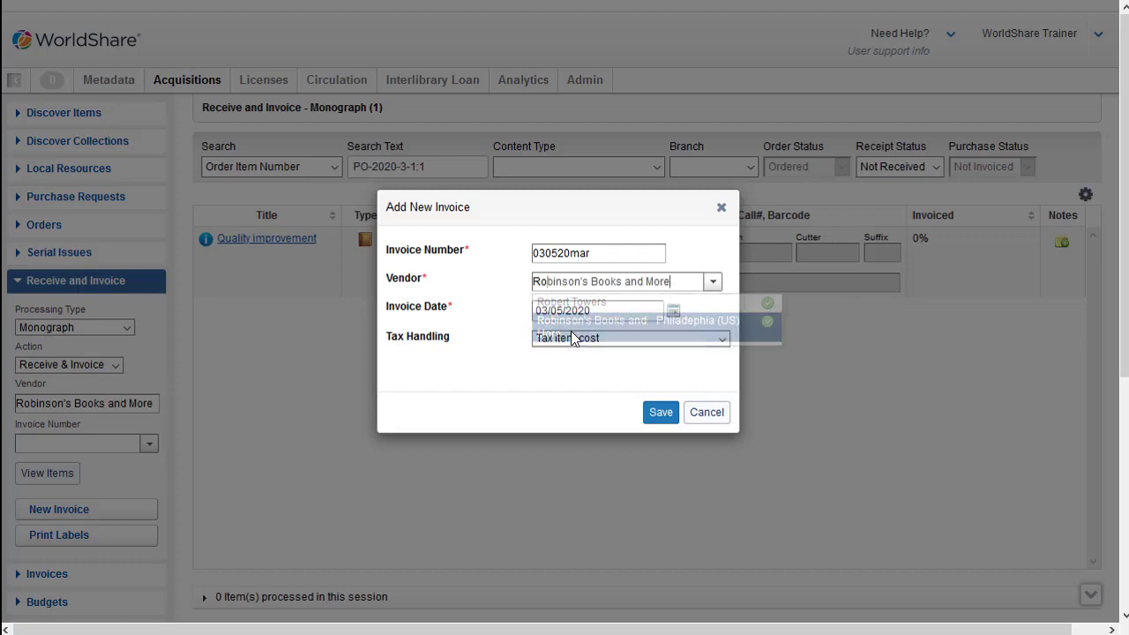
click(663, 421)
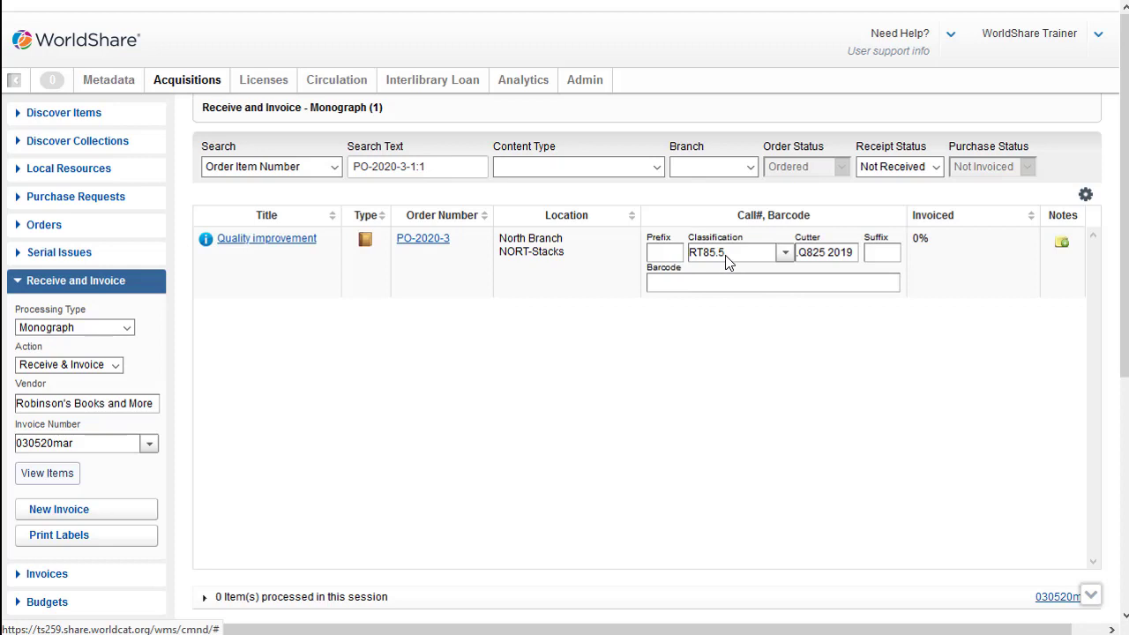
click(676, 283)
text(32543254534)
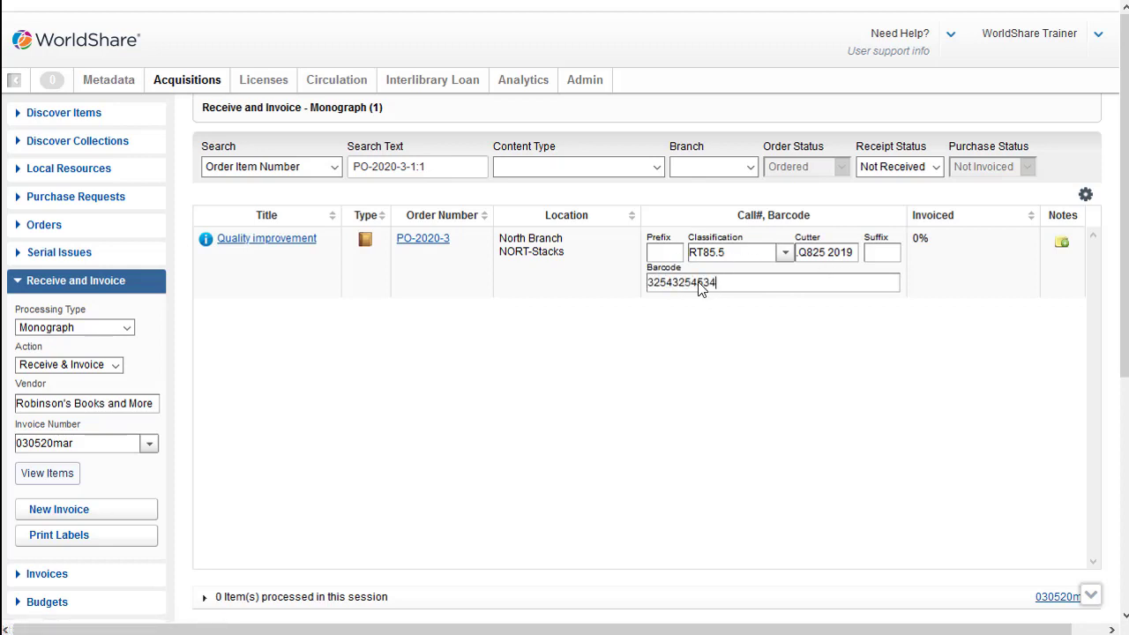
key(Return)
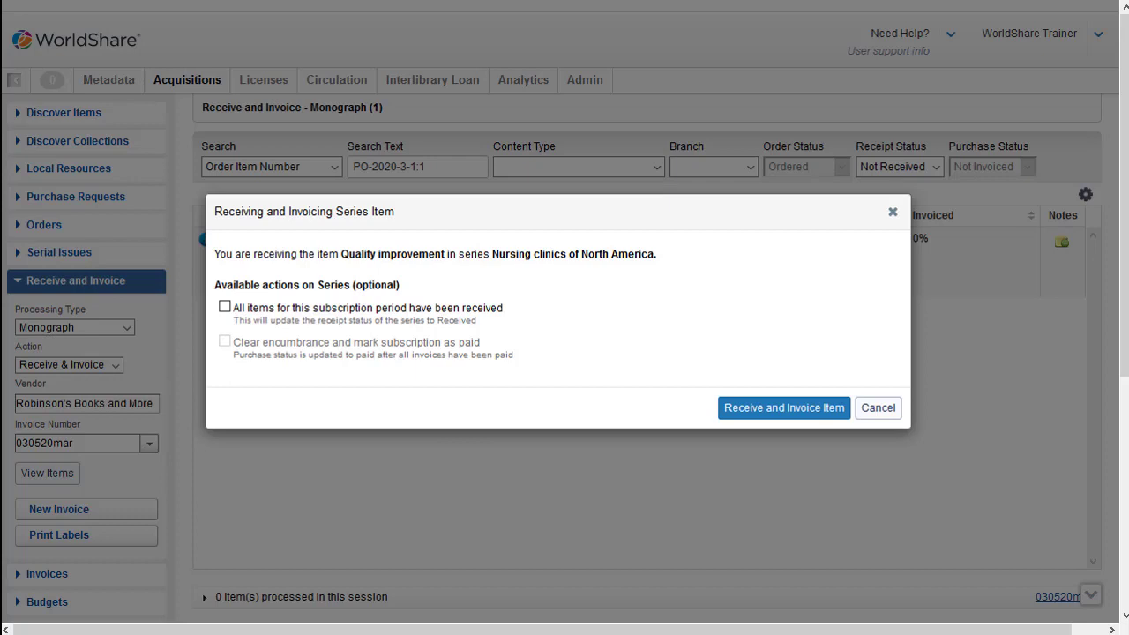
click(814, 411)
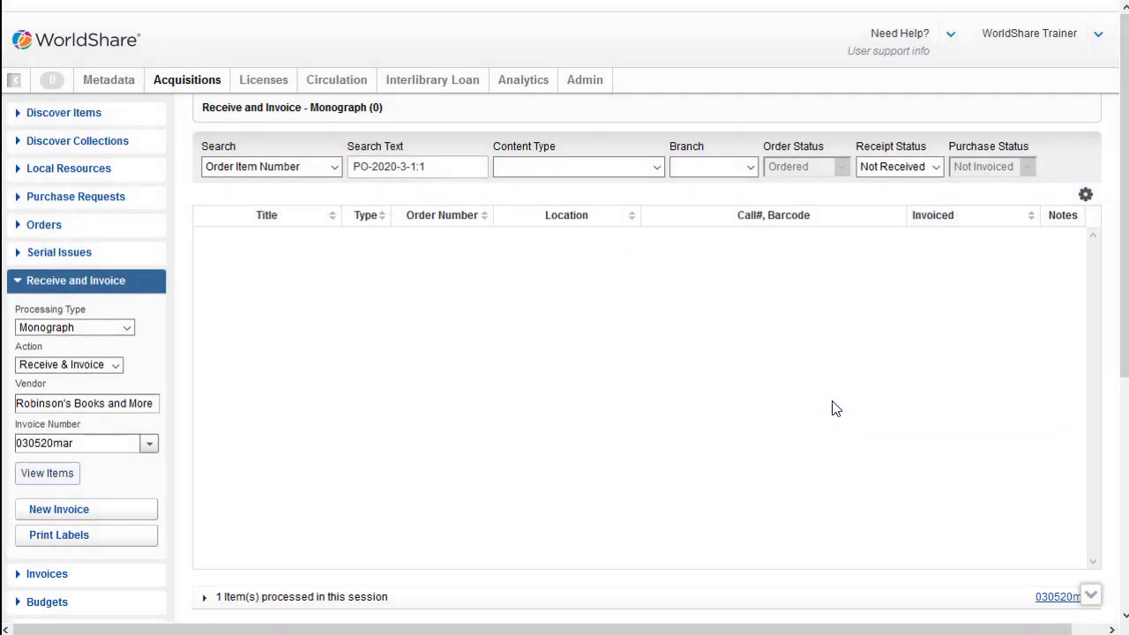
Set the Quality improvement unit price to 250.00 on the processed item's invoice 030520mar and pay the invoice
click(351, 605)
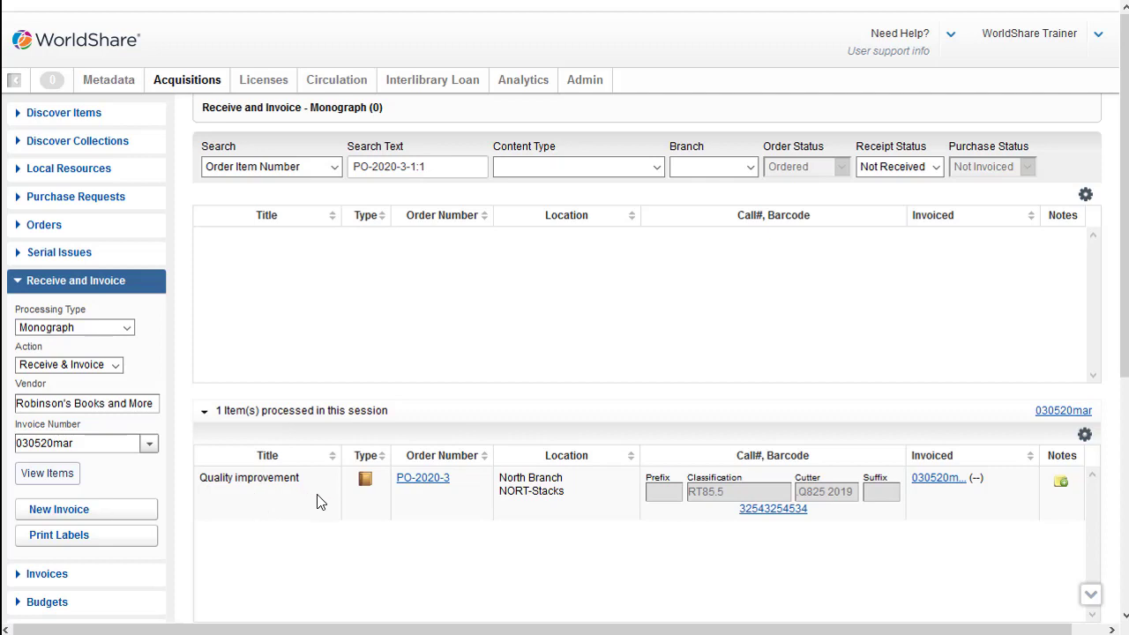
click(950, 478)
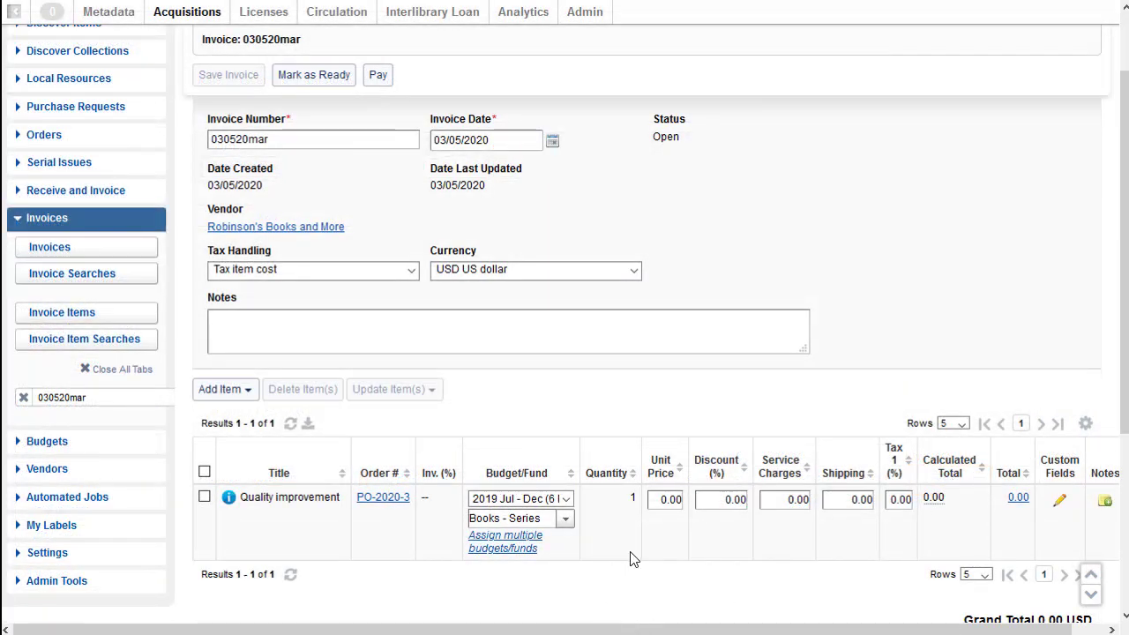
click(650, 500)
text(250)
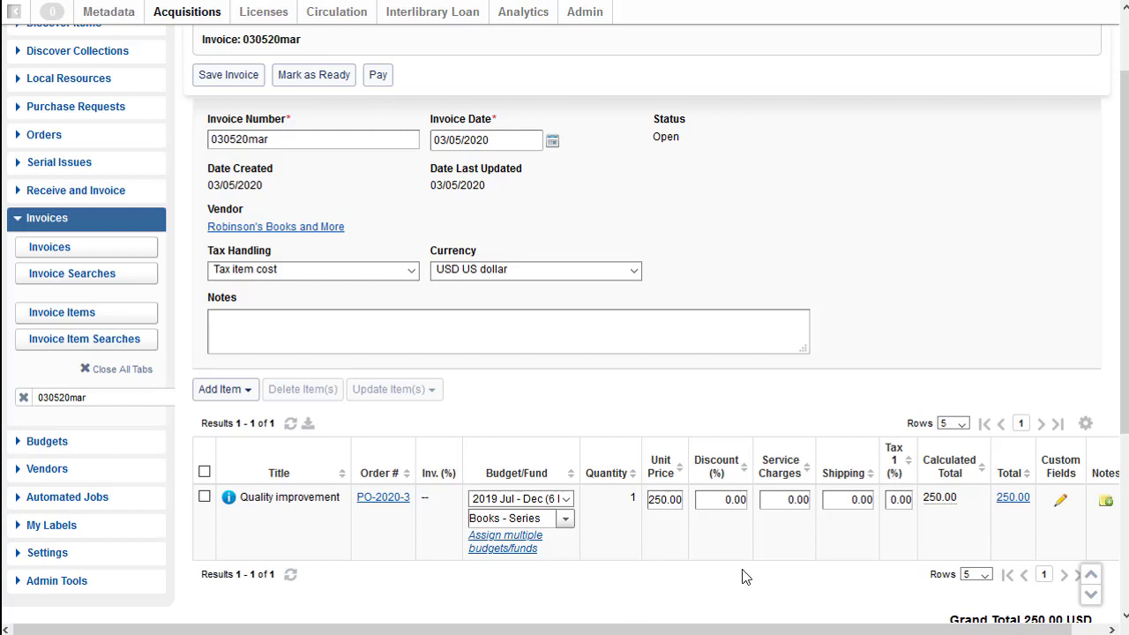
click(379, 76)
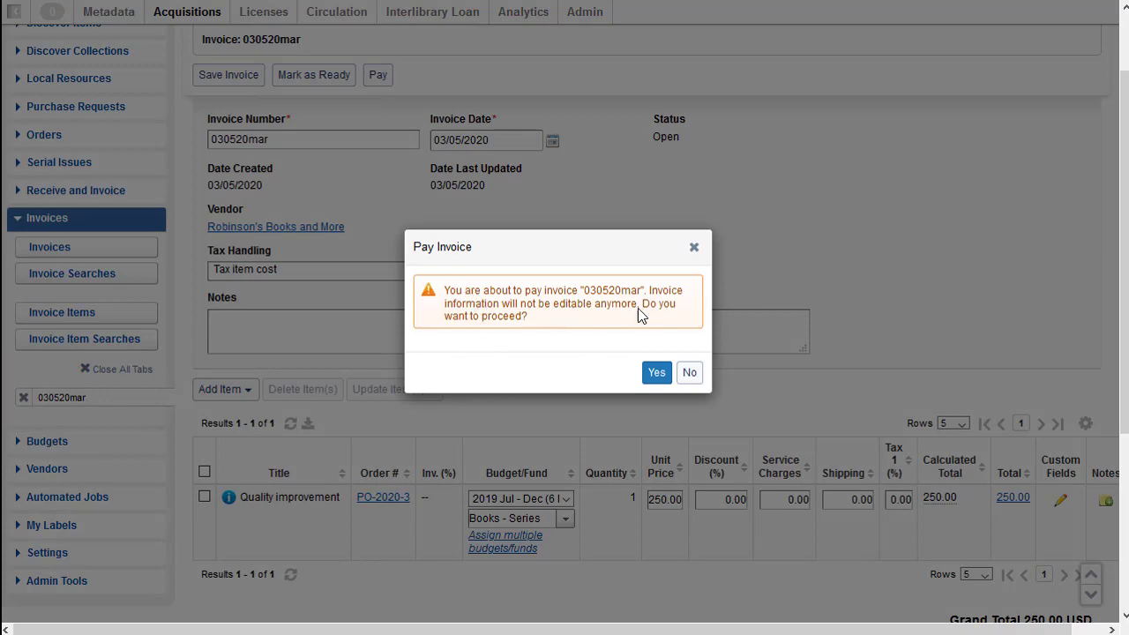
click(655, 374)
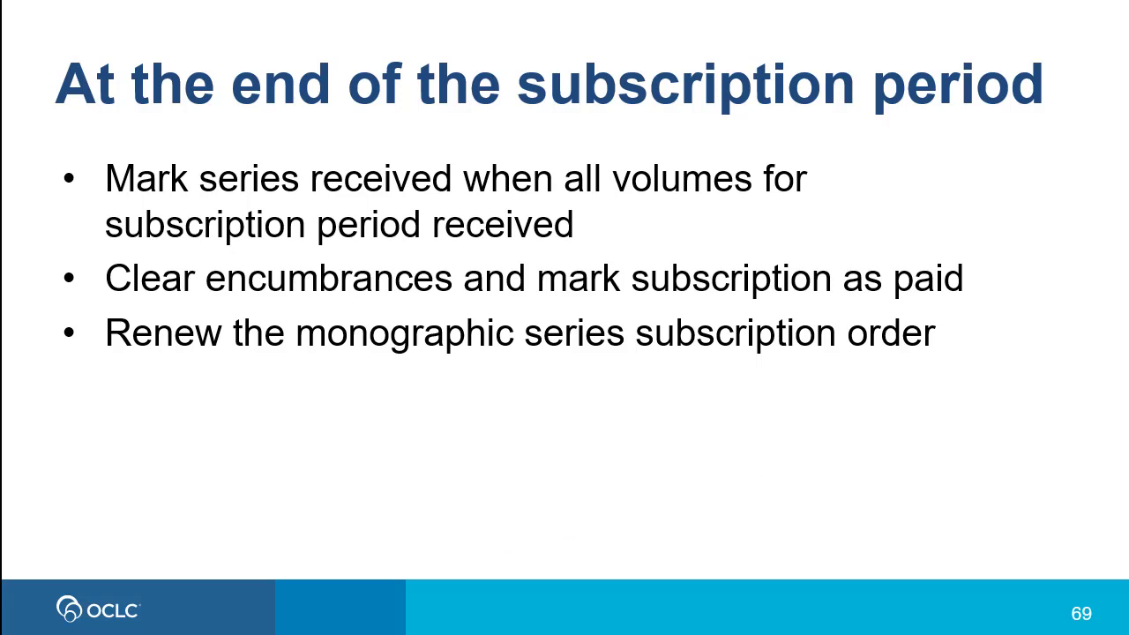
key(Right)
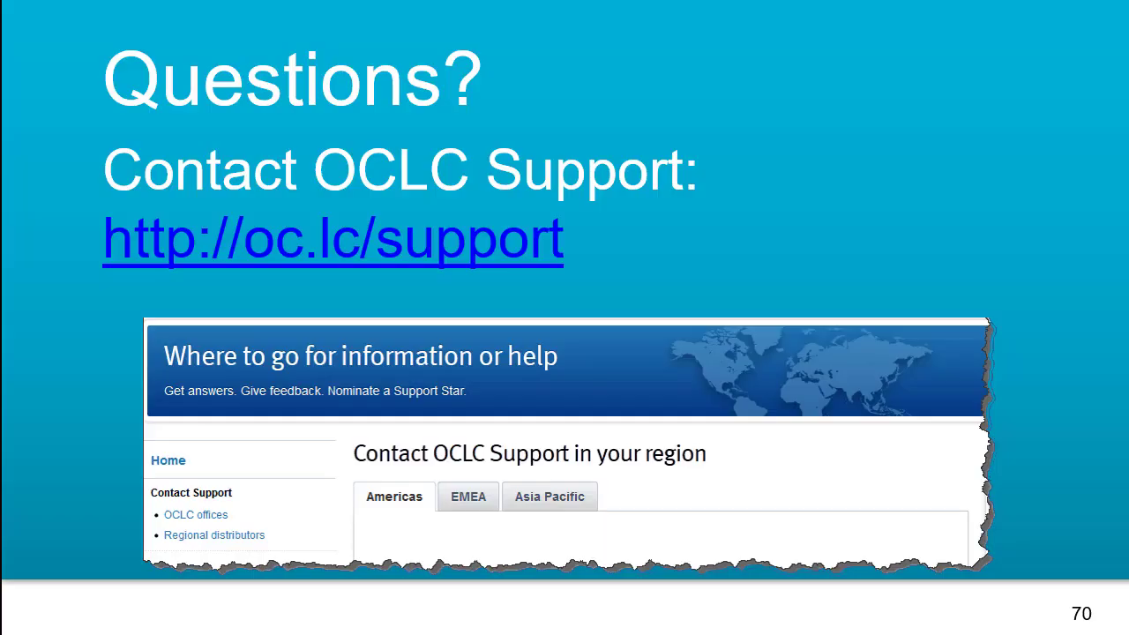